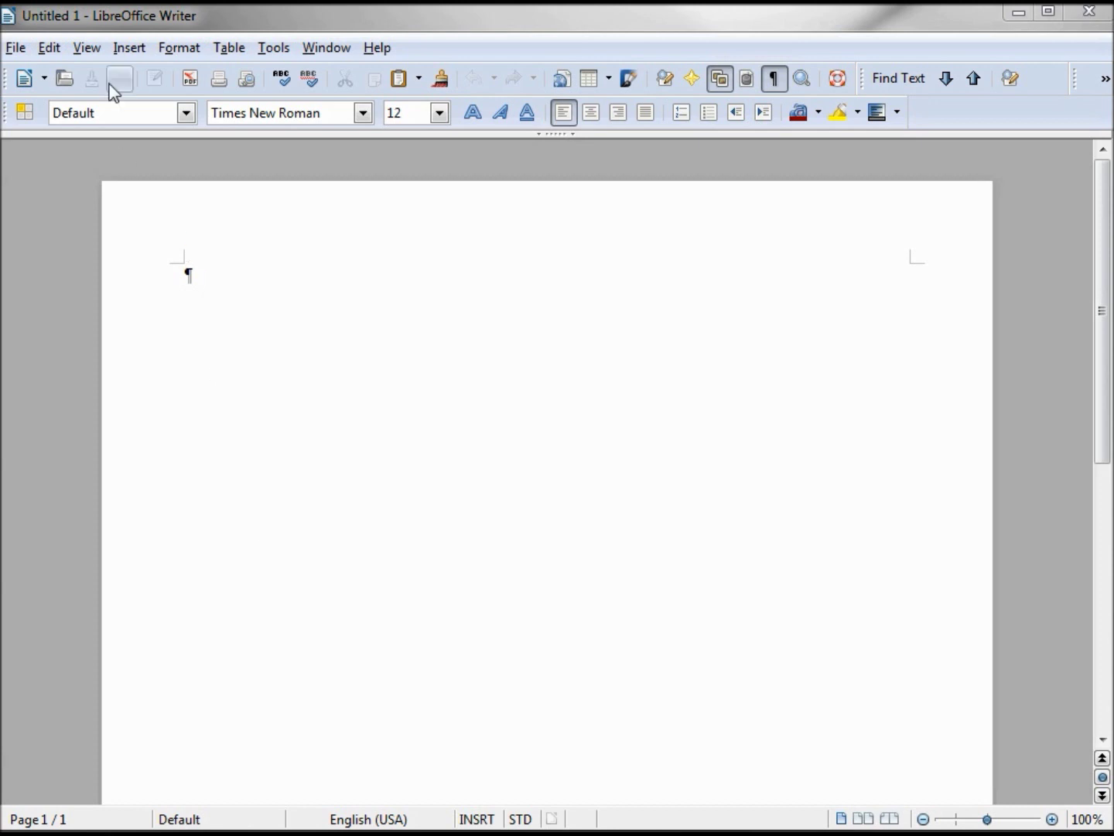
- Insert an empty Math formula object at the start of the page via Insert > Object > Formula
{"action": "left_click", "coordinate": [116, 52]}
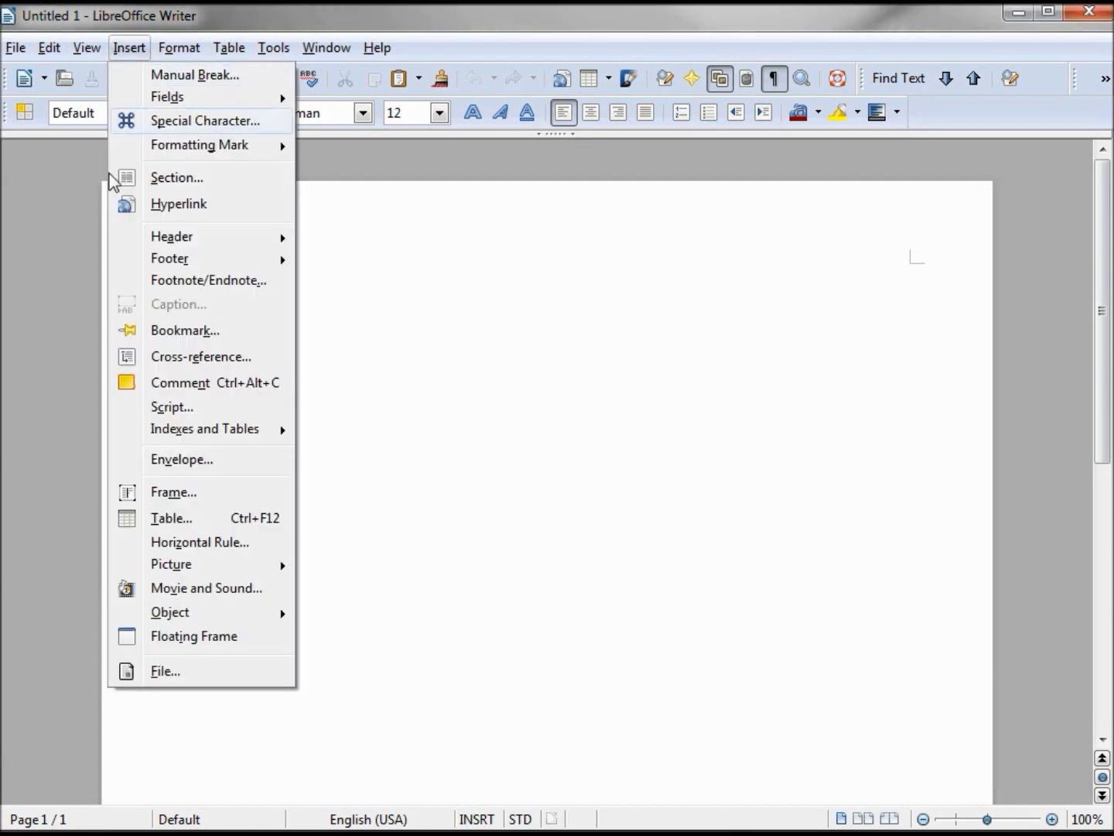
{"action": "mouse_move", "coordinate": [172, 613]}
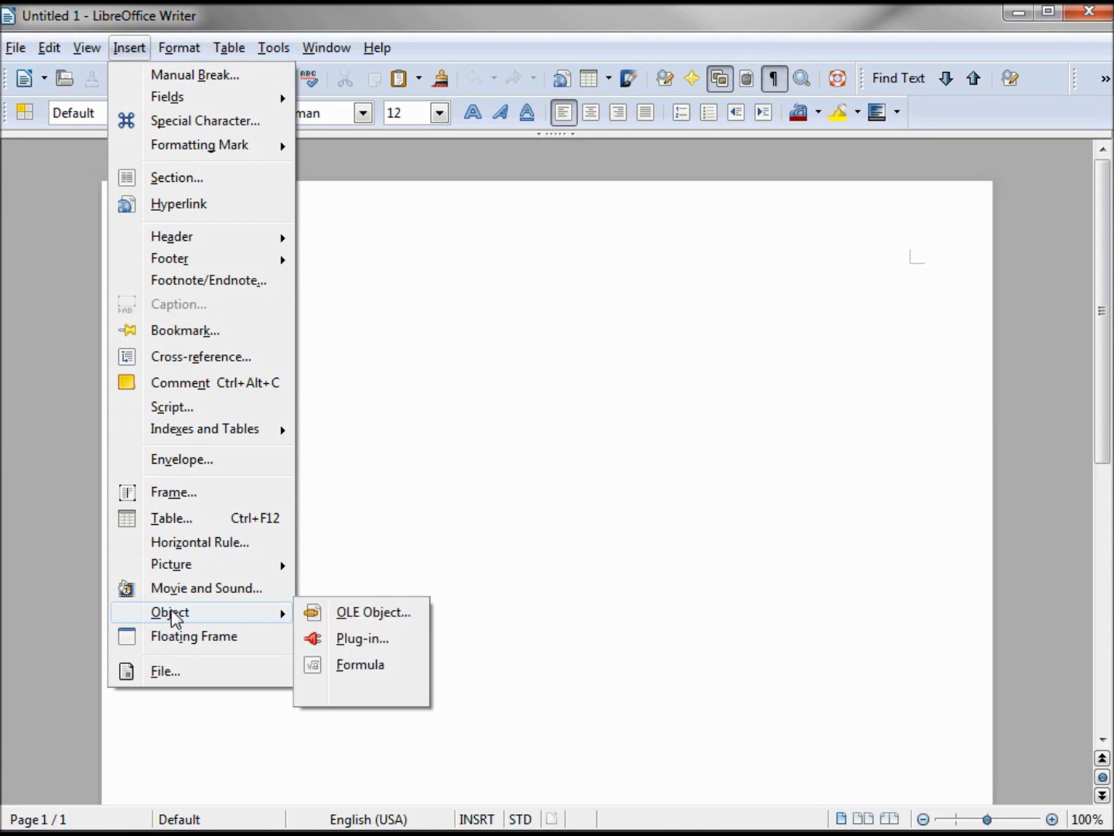
{"action": "left_click", "coordinate": [361, 665]}
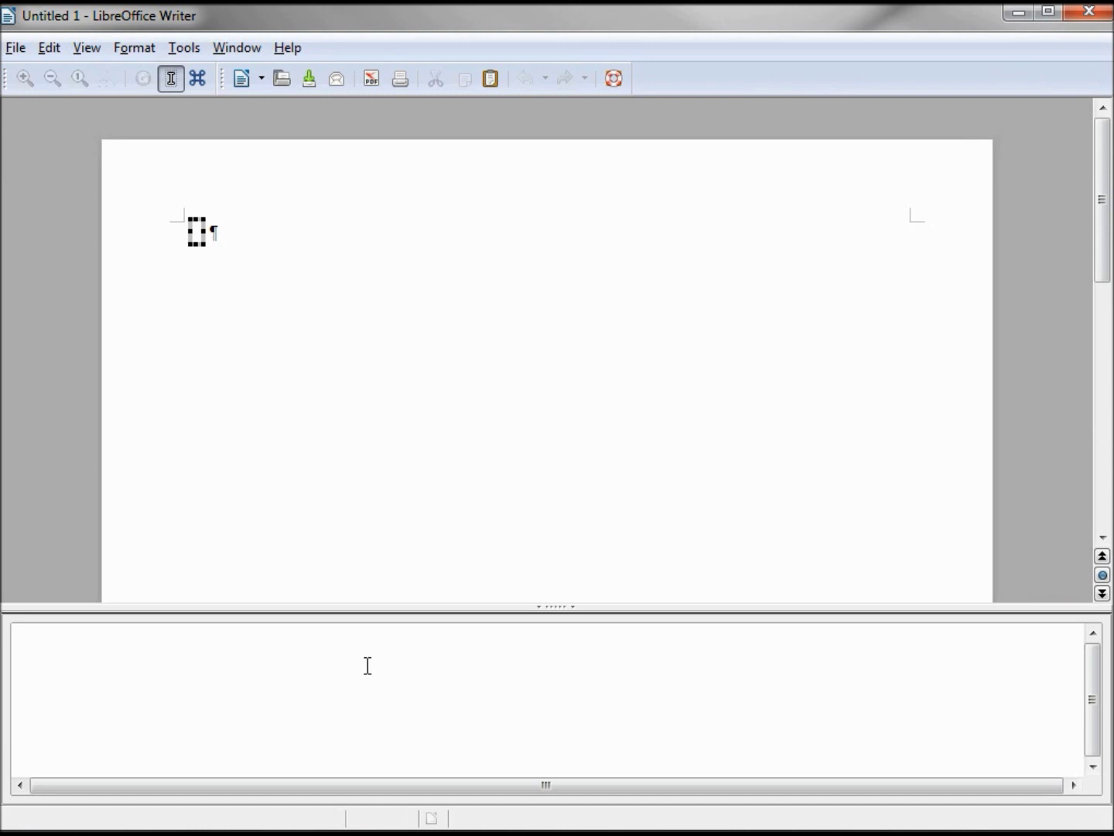
- Show the Elements panel and browse its Relations, Set Operations, Functions, Operators and Formats categories
{"action": "left_click", "coordinate": [83, 50]}
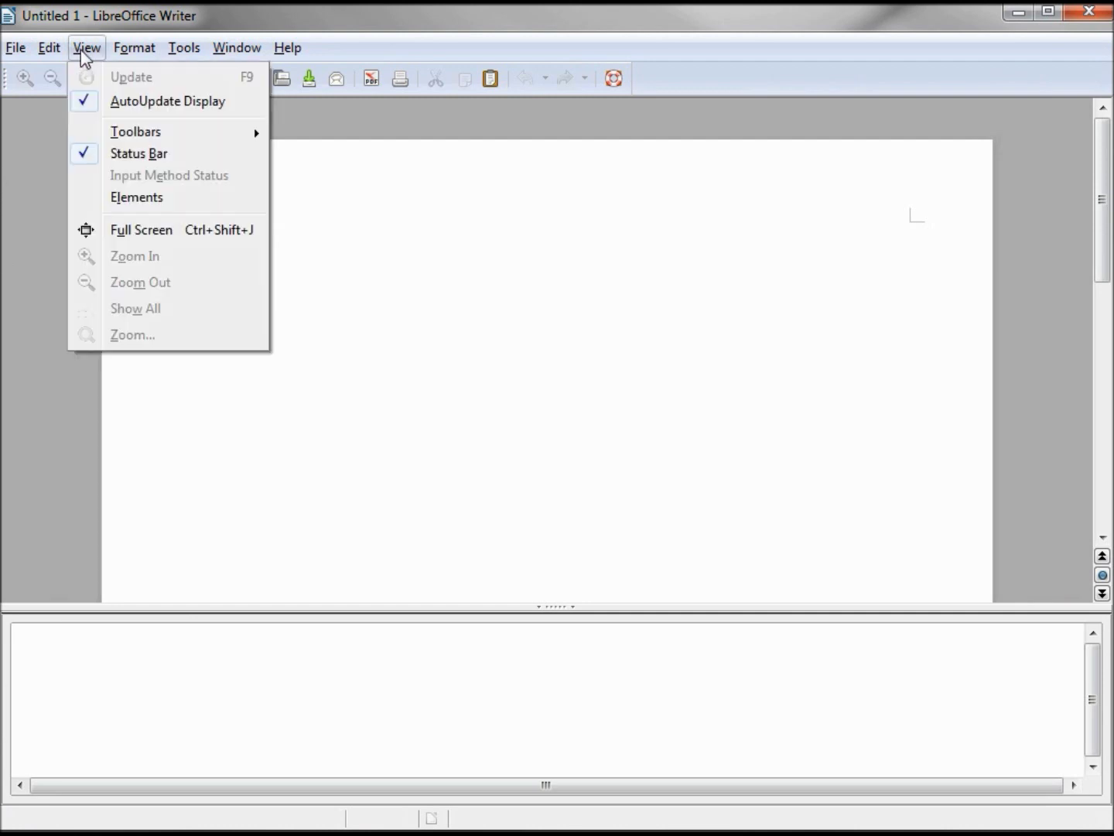
{"action": "left_click", "coordinate": [174, 196]}
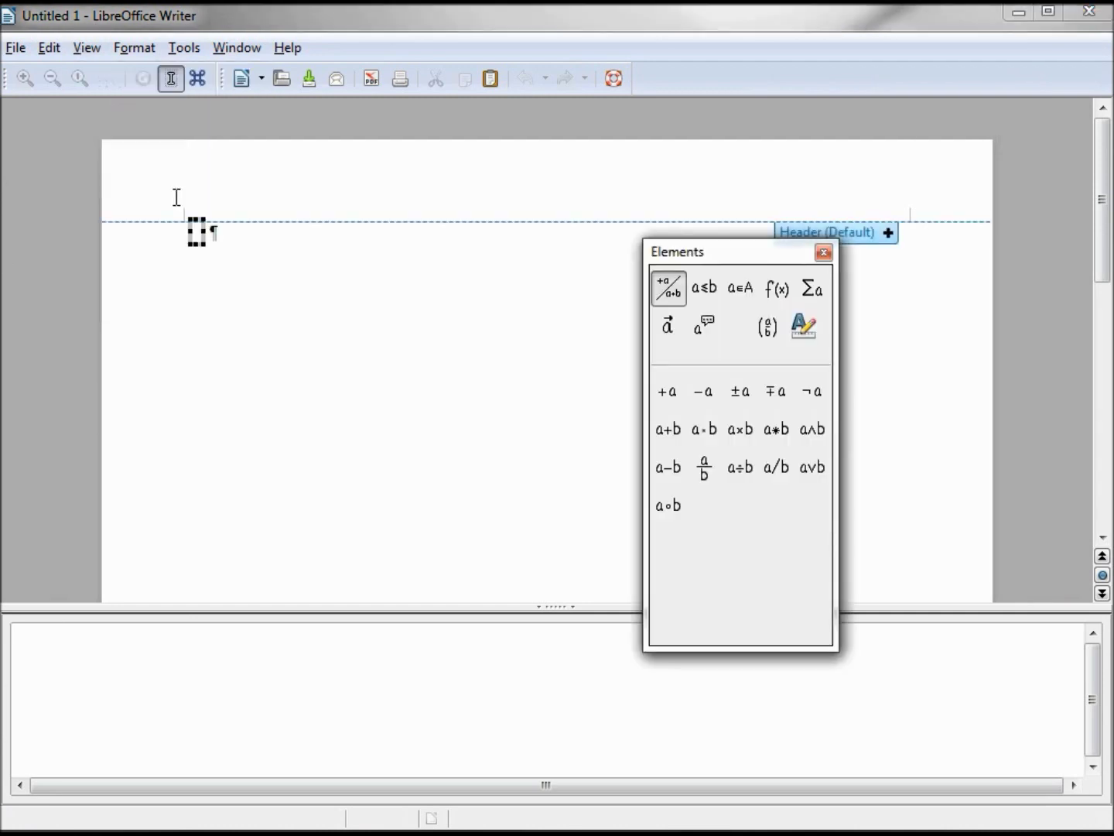
{"action": "left_click", "coordinate": [664, 301]}
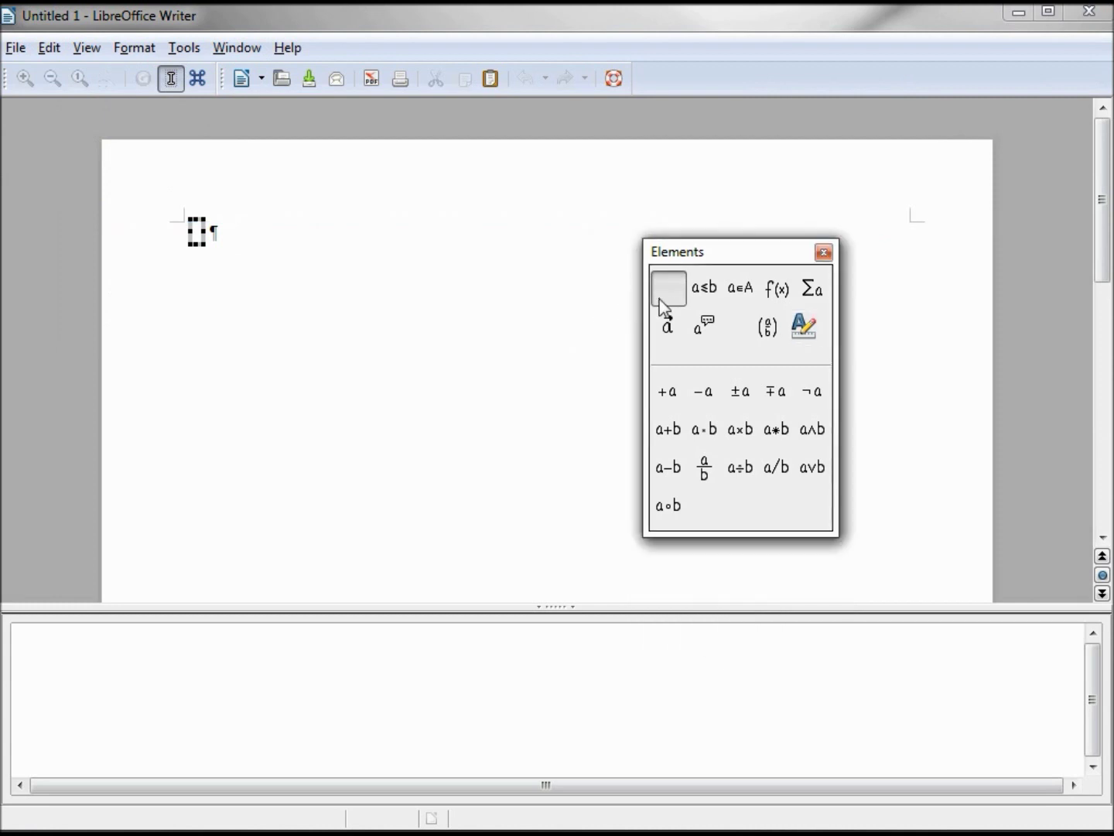
{"action": "left_click", "coordinate": [713, 296]}
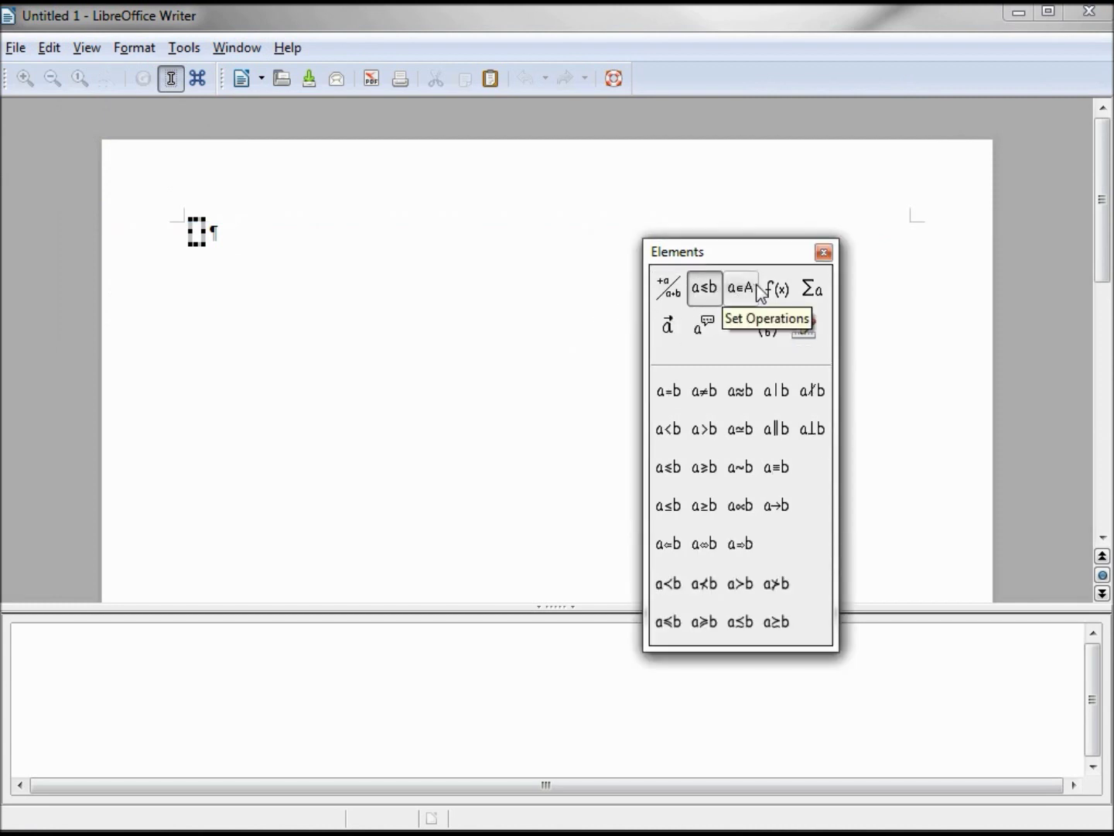
{"action": "left_click", "coordinate": [741, 291]}
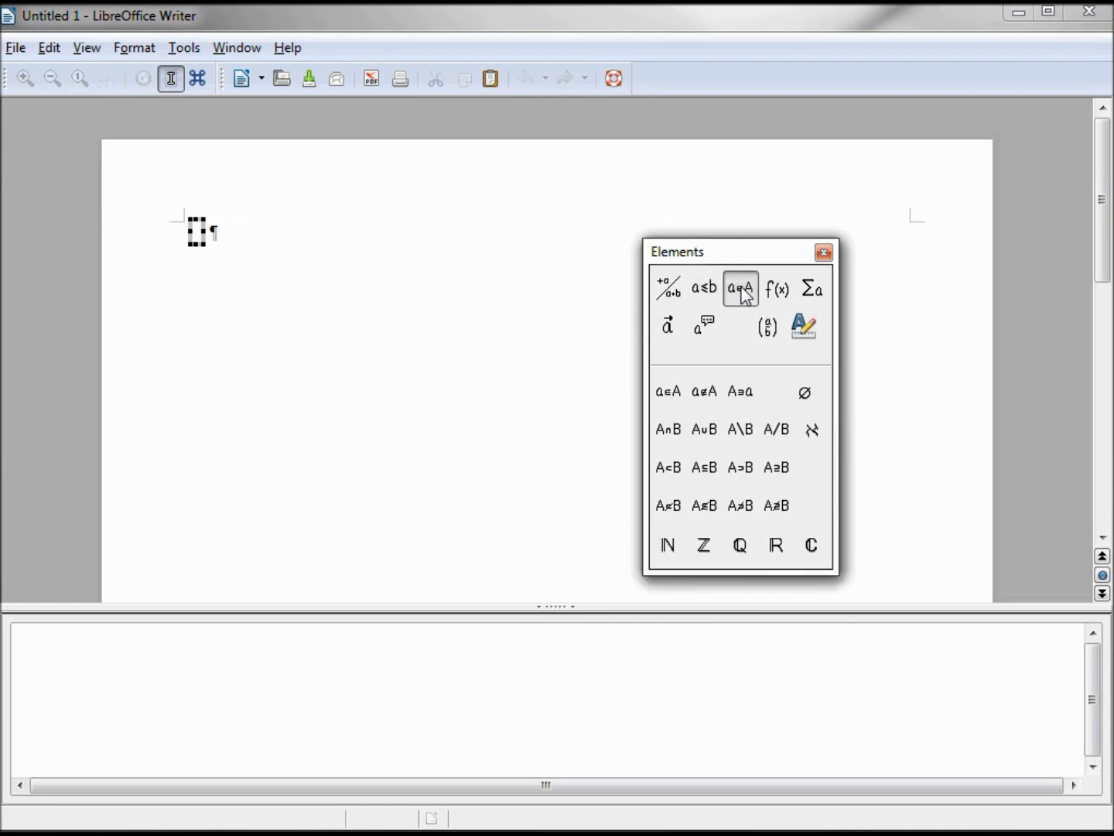
{"action": "left_click", "coordinate": [778, 290]}
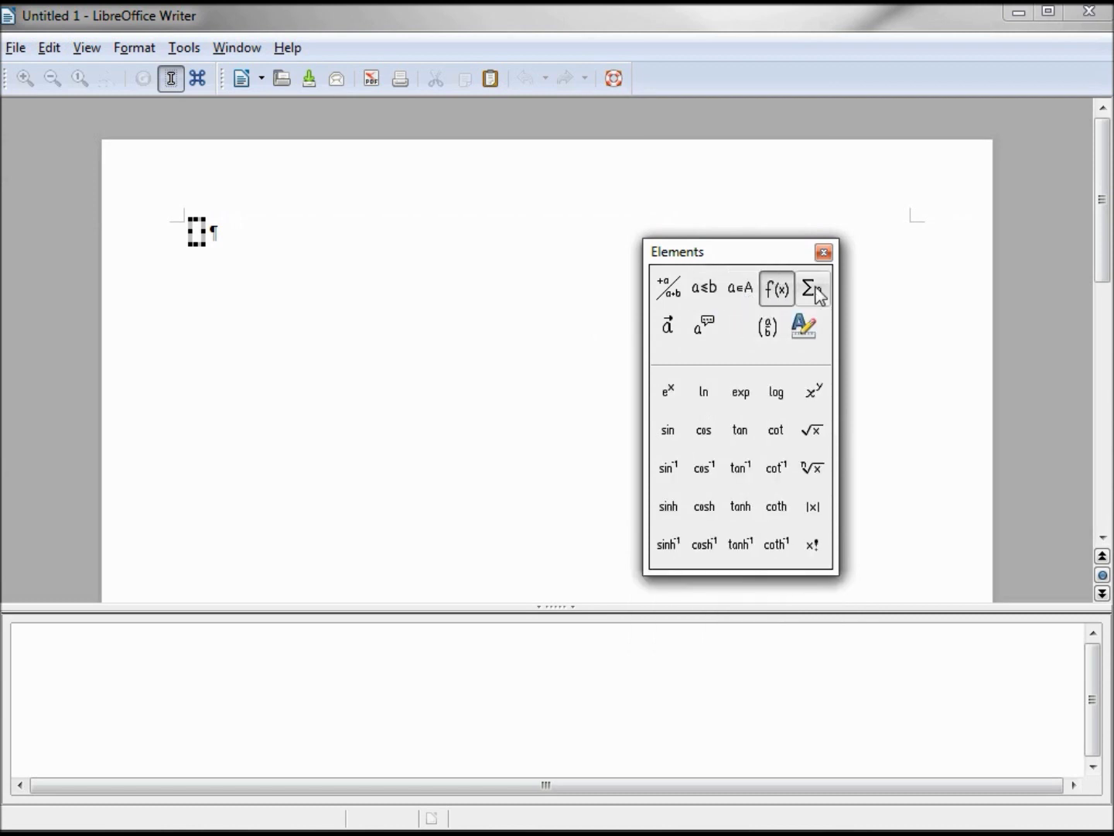
{"action": "left_click", "coordinate": [814, 291]}
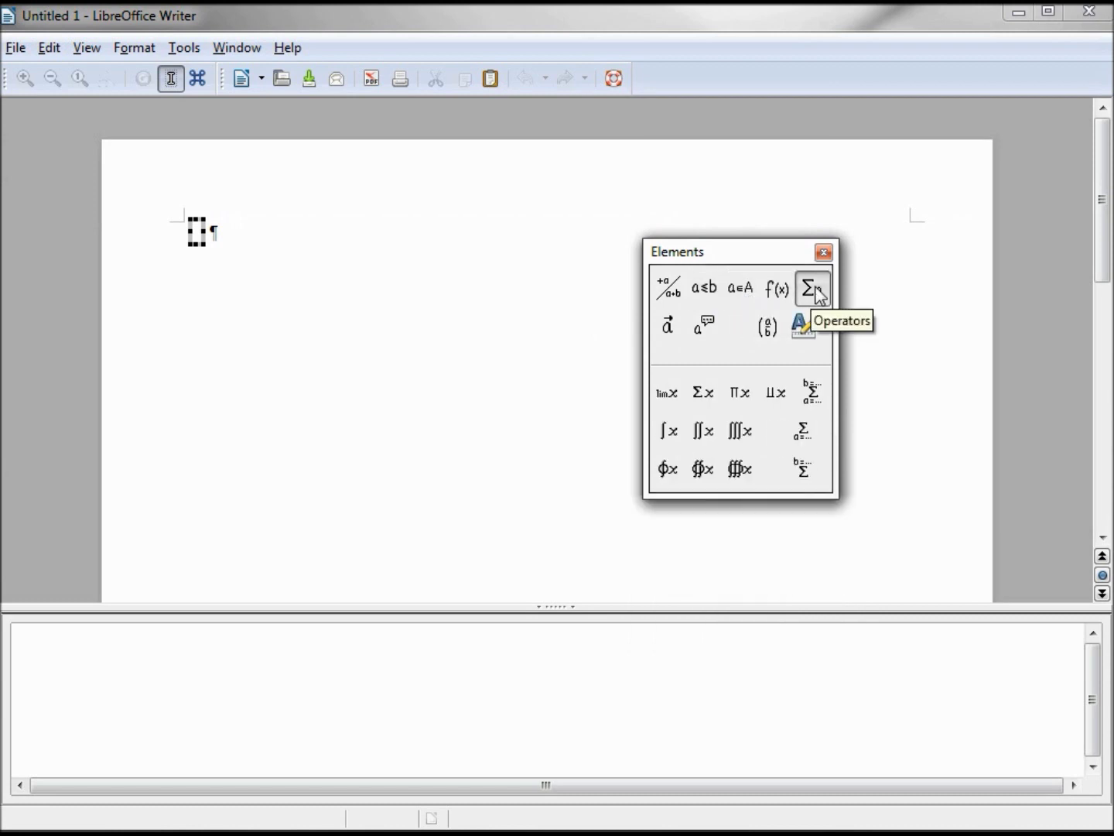
{"action": "left_click", "coordinate": [803, 328]}
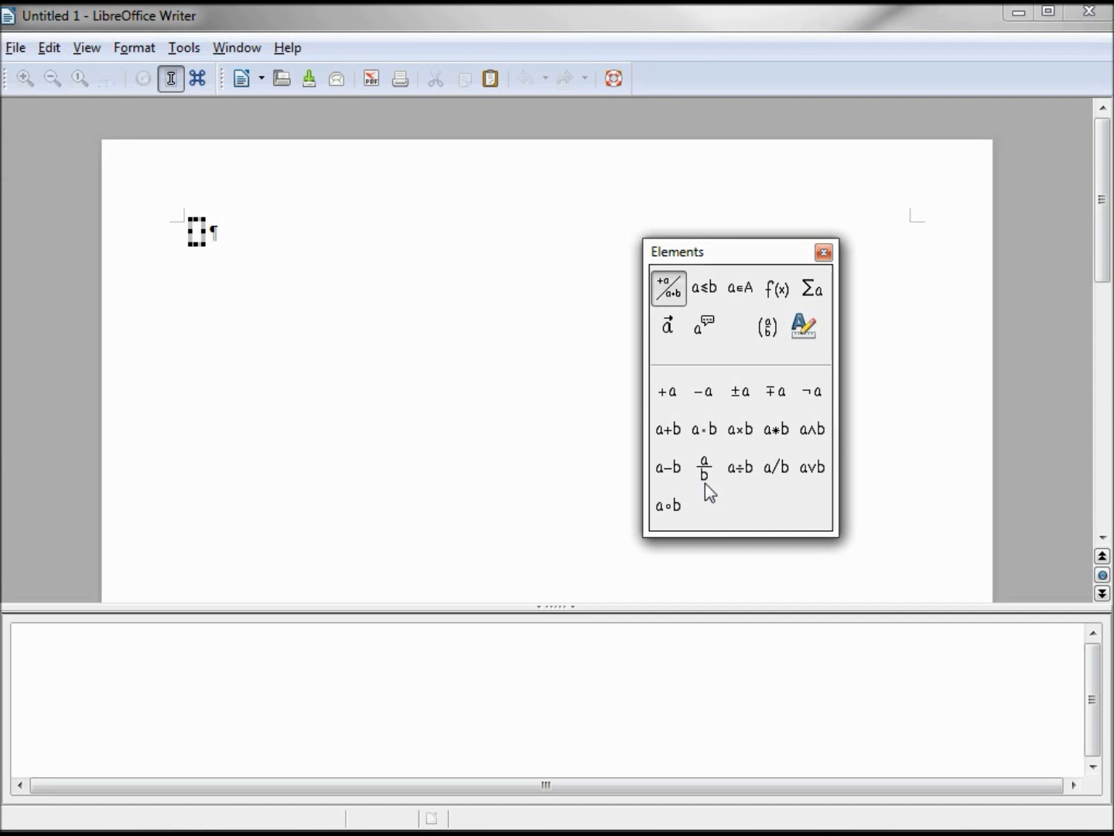
- Add the a/b fraction element, giving {<?>} over {<?>} in the command window
{"action": "left_click", "coordinate": [705, 481]}
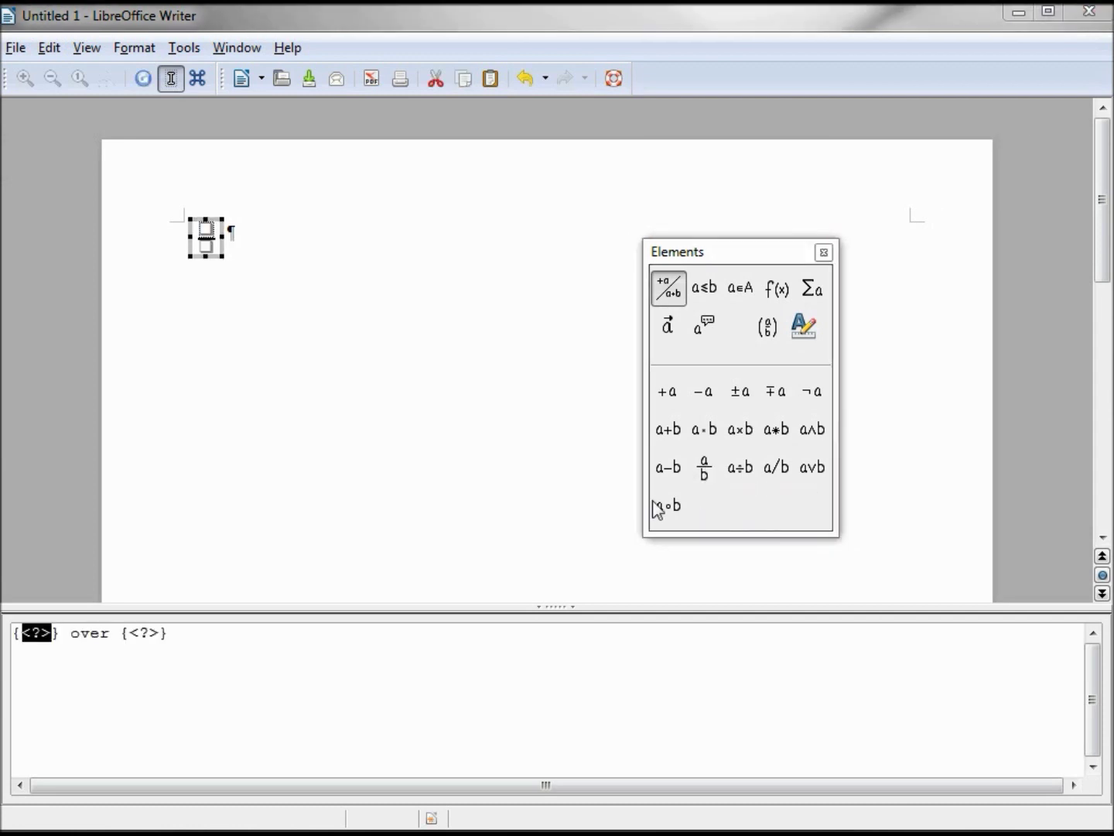
{"action": "left_click", "coordinate": [51, 633]}
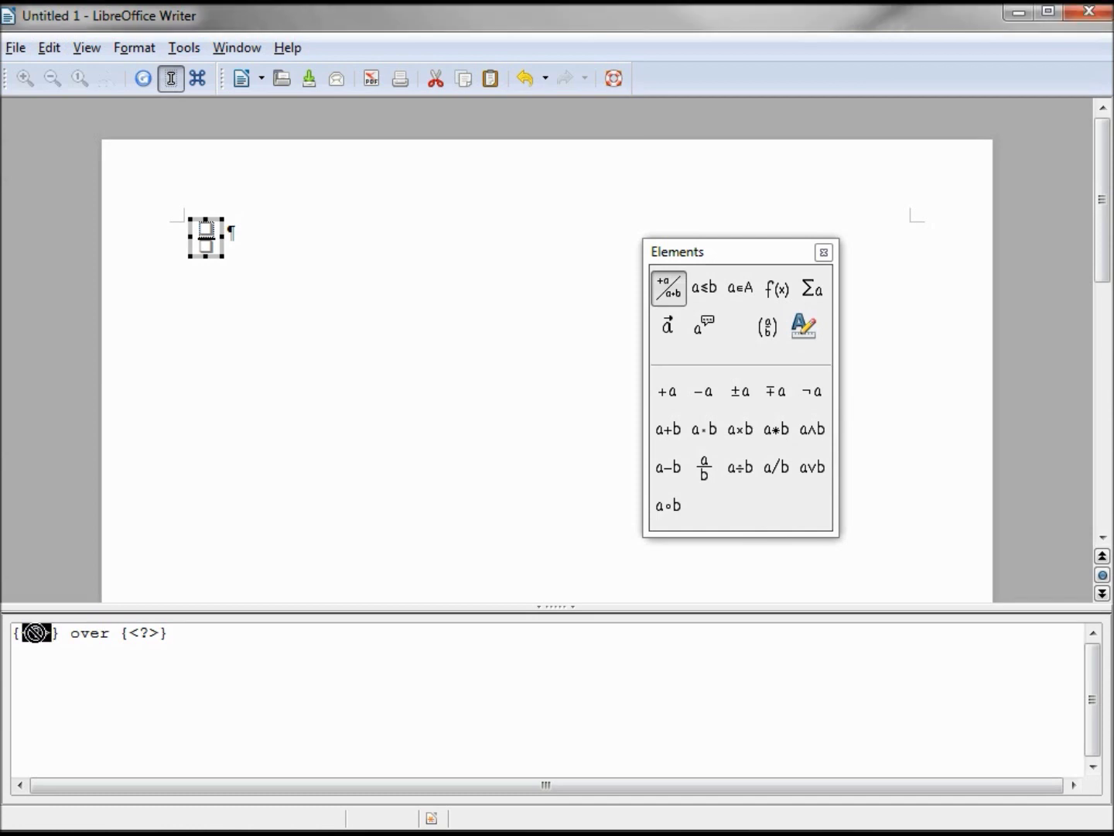
- Fill the fraction as 1 over 2, append + 2 over 3, and return to the page
{"action": "left_click", "coordinate": [36, 633]}
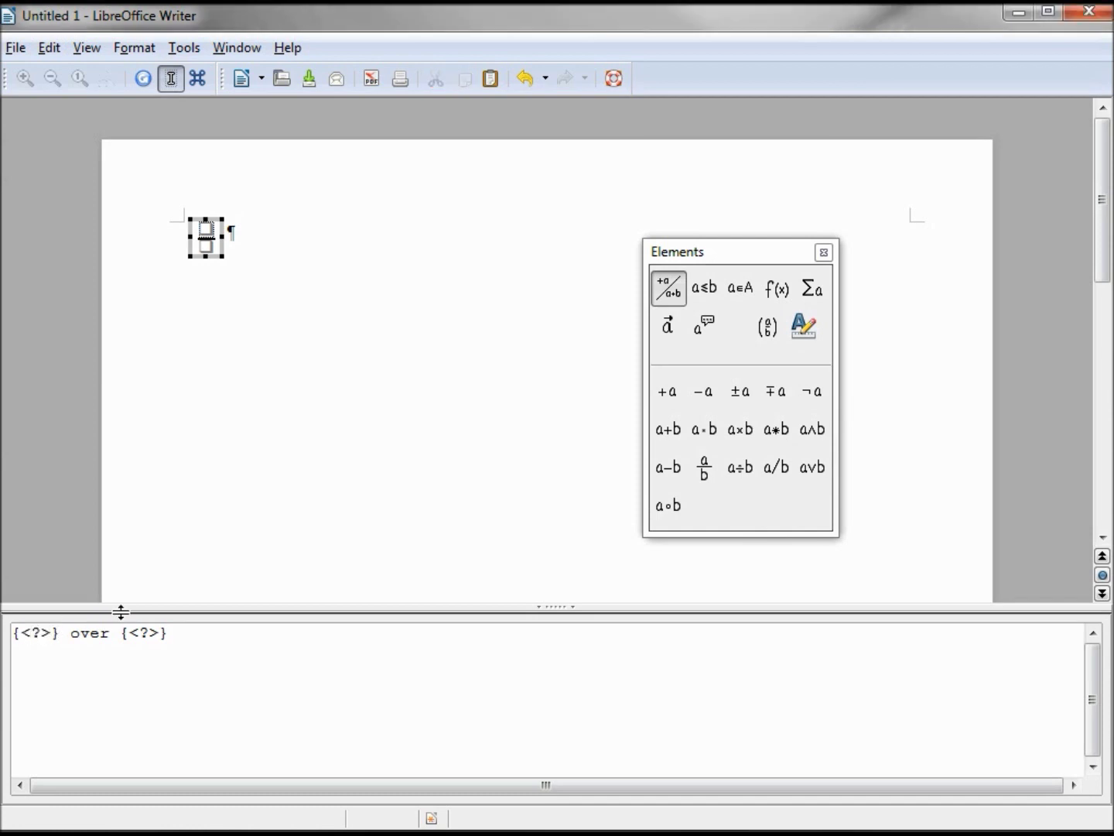
{"action": "key", "text": "Delete"}
{"action": "key", "text": "Delete"}
{"action": "key", "text": "Delete"}
{"action": "type", "text": "1"}
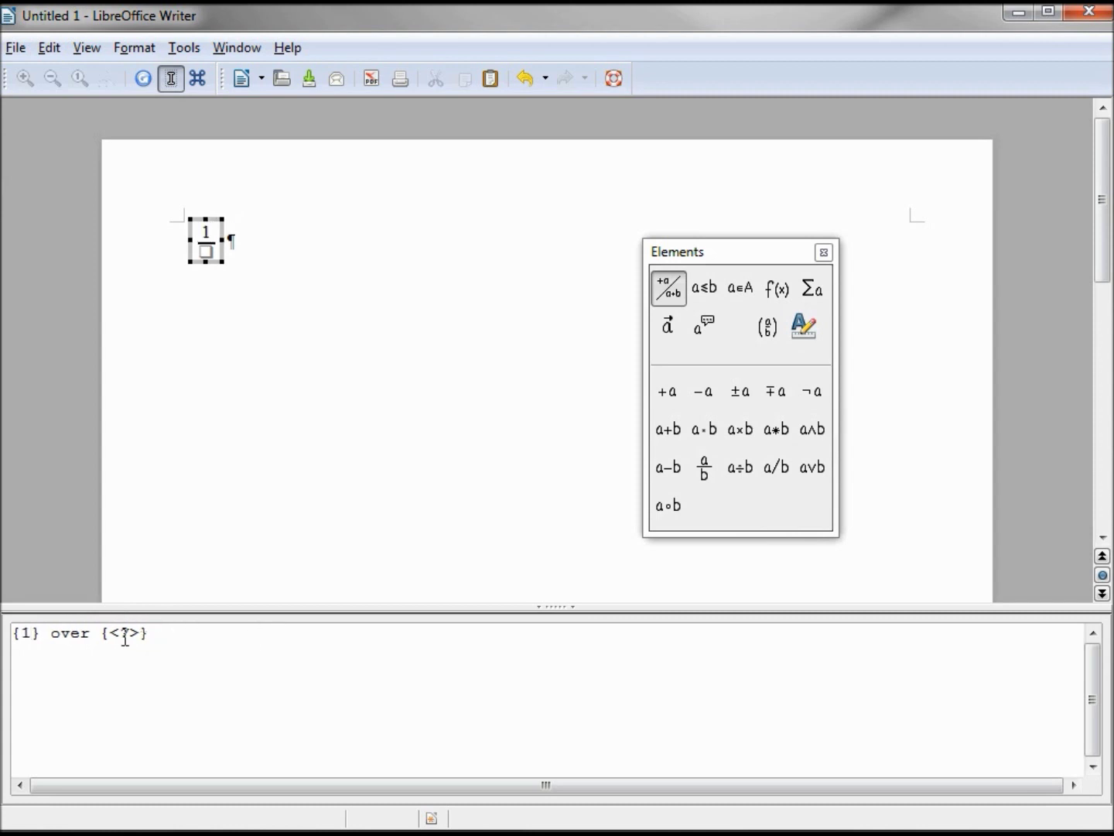
{"action": "left_click", "coordinate": [111, 633]}
{"action": "type", "text": "2"}
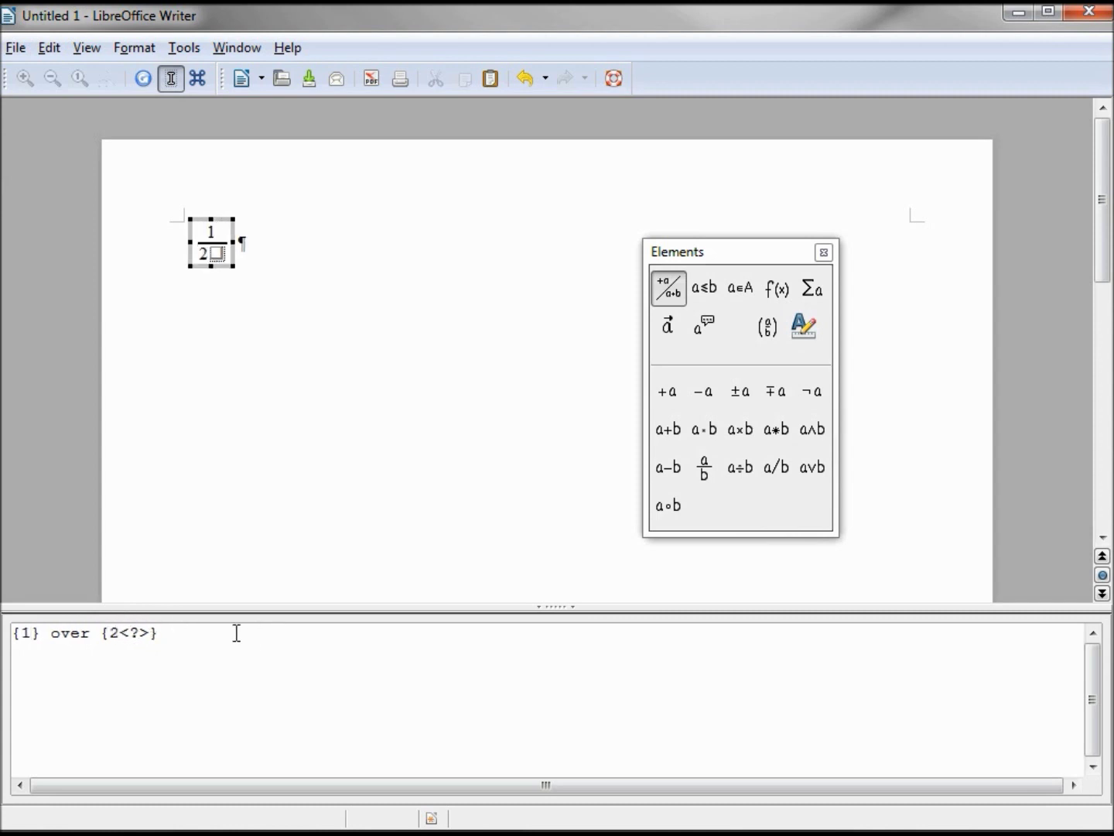
{"action": "key", "text": "Delete"}
{"action": "key", "text": "Delete"}
{"action": "key", "text": "Delete"}
{"action": "key", "text": "End"}
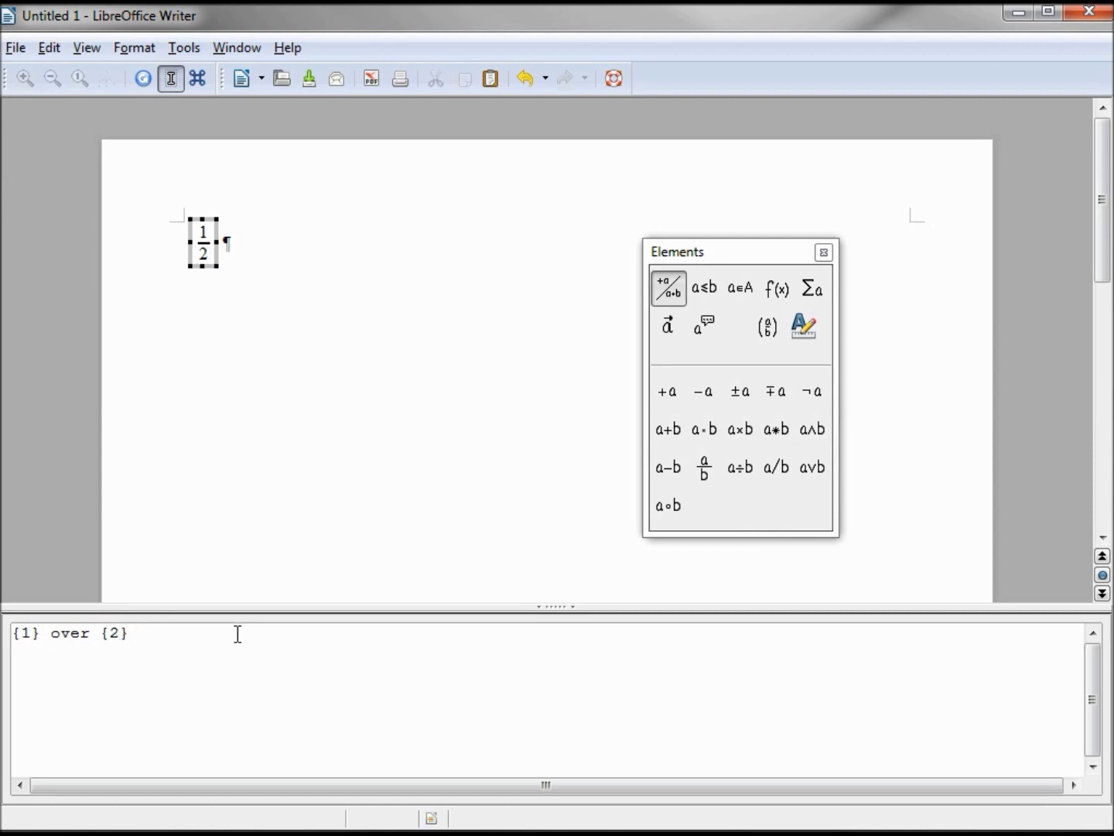
{"action": "type", "text": "+ "}
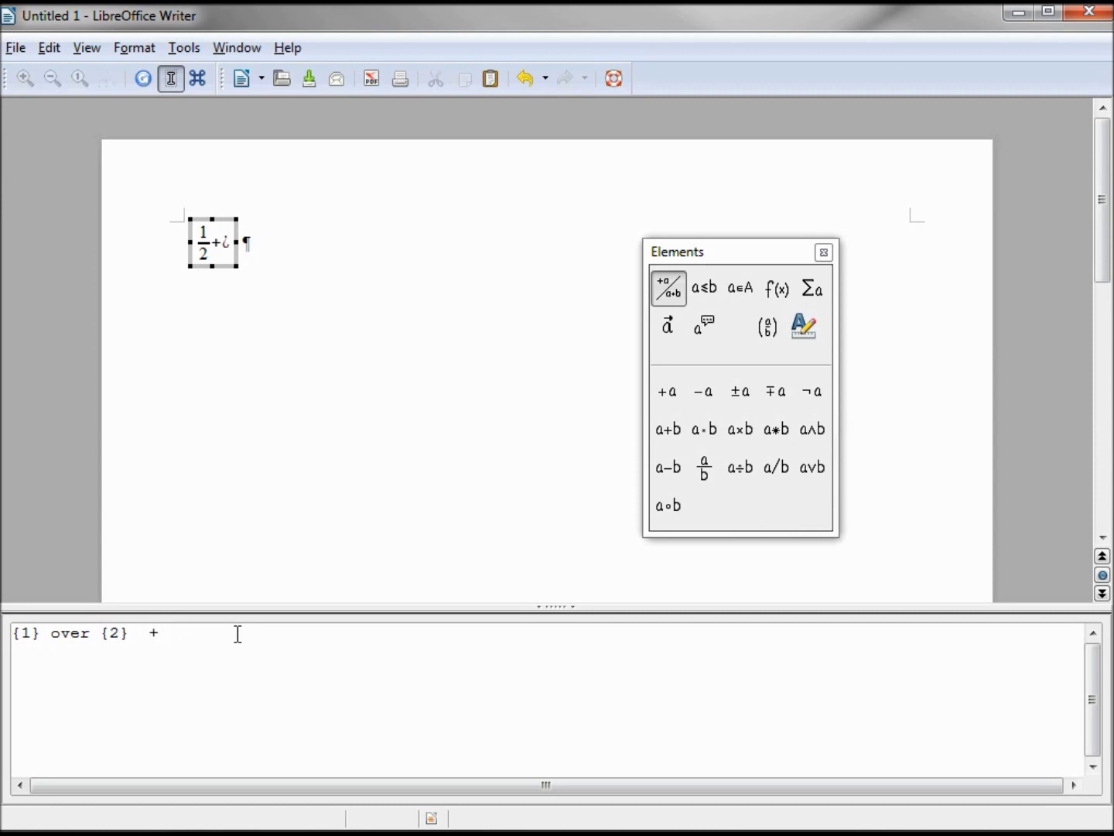
{"action": "type", "text": "2 over 3"}
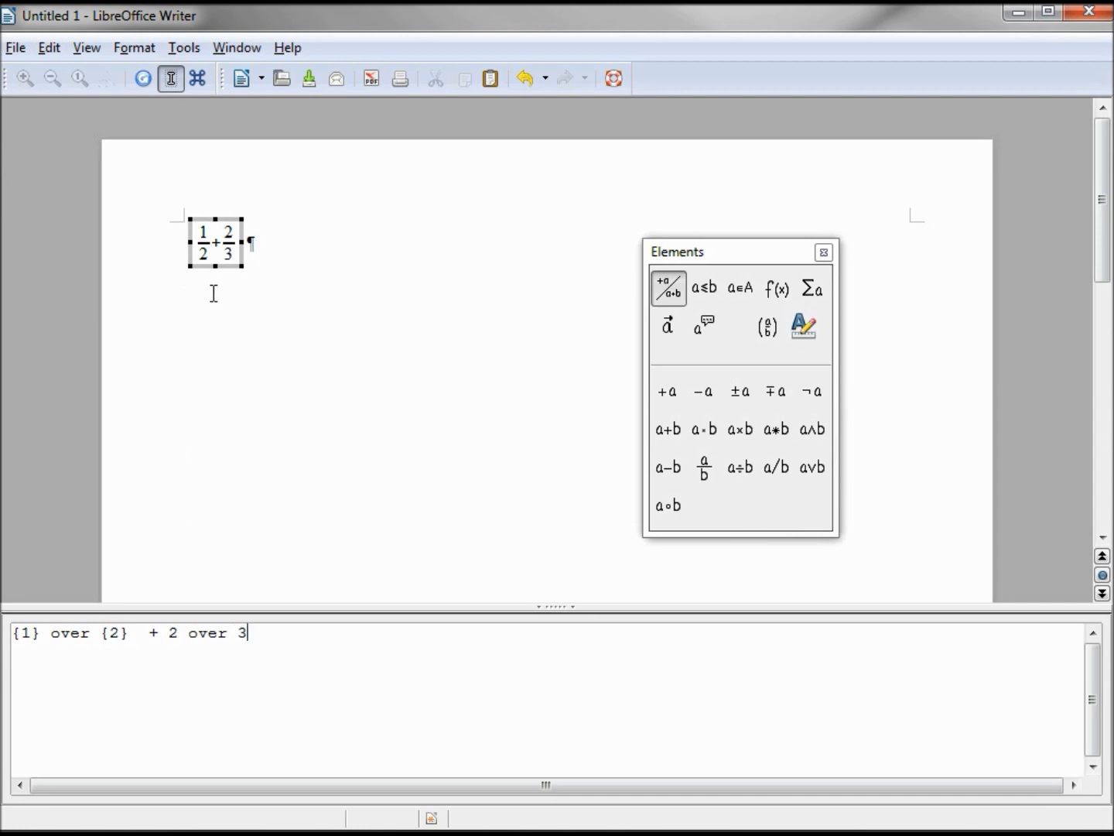
{"action": "left_click", "coordinate": [340, 241]}
{"action": "left_click", "coordinate": [323, 348]}
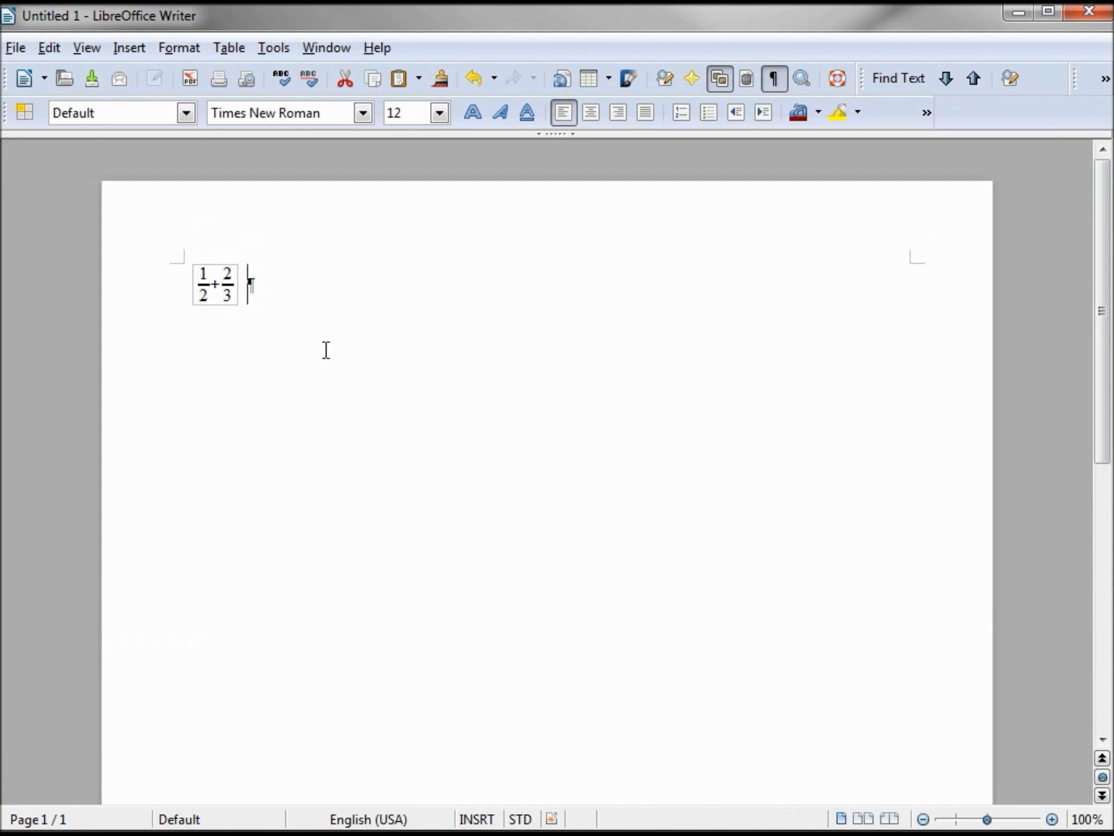
{"action": "double_click", "coordinate": [220, 289]}
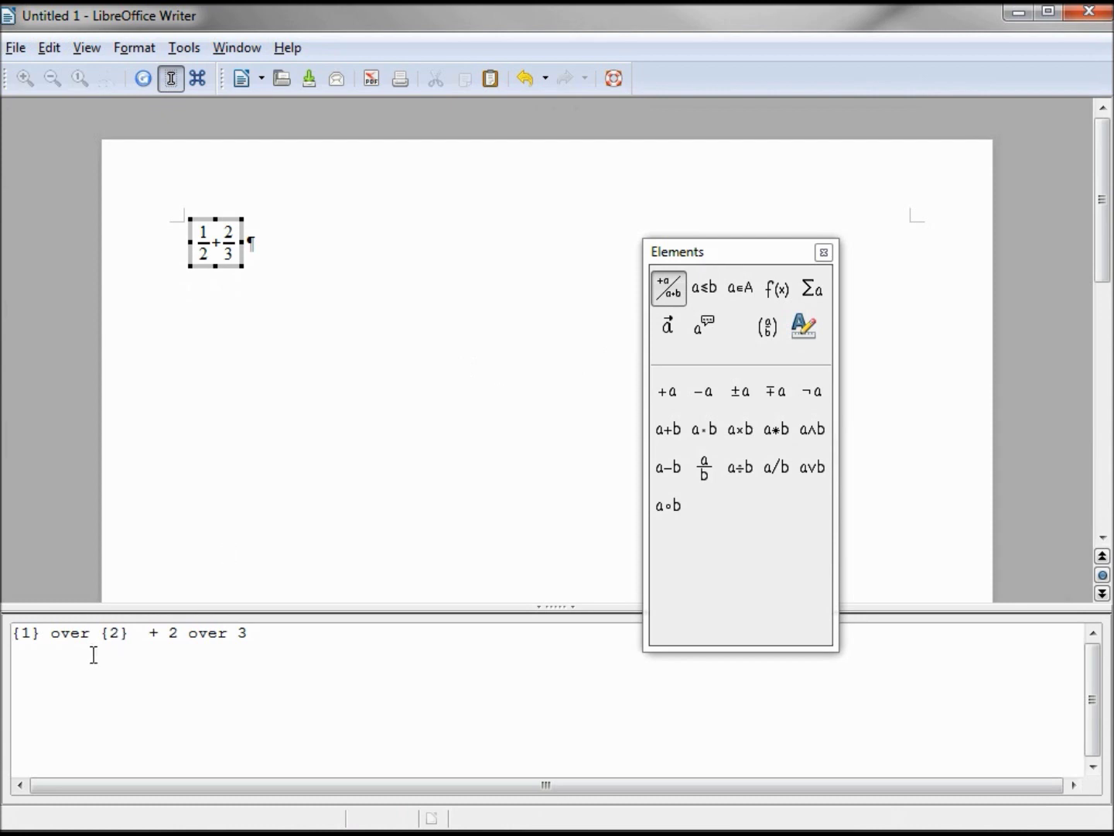
- Add + x to the first numerator so it reads {1 + x} over {2}
{"action": "left_click", "coordinate": [29, 632]}
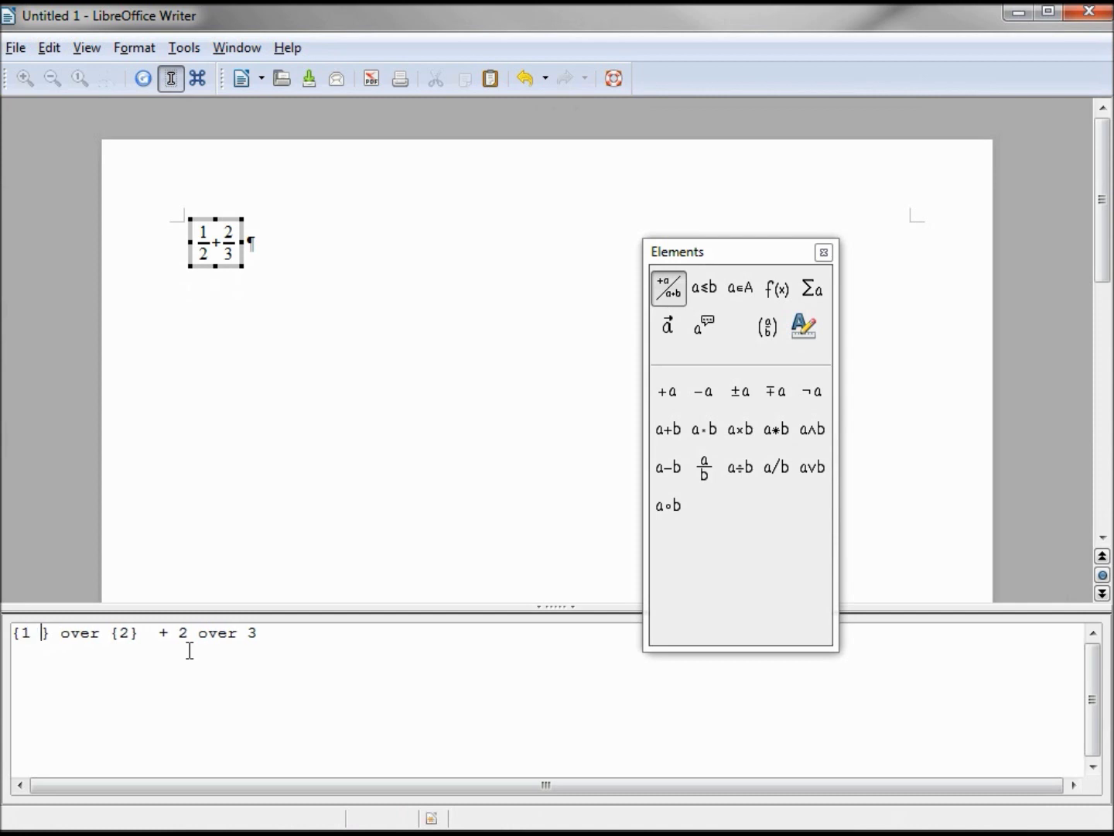
{"action": "type", "text": "+ "}
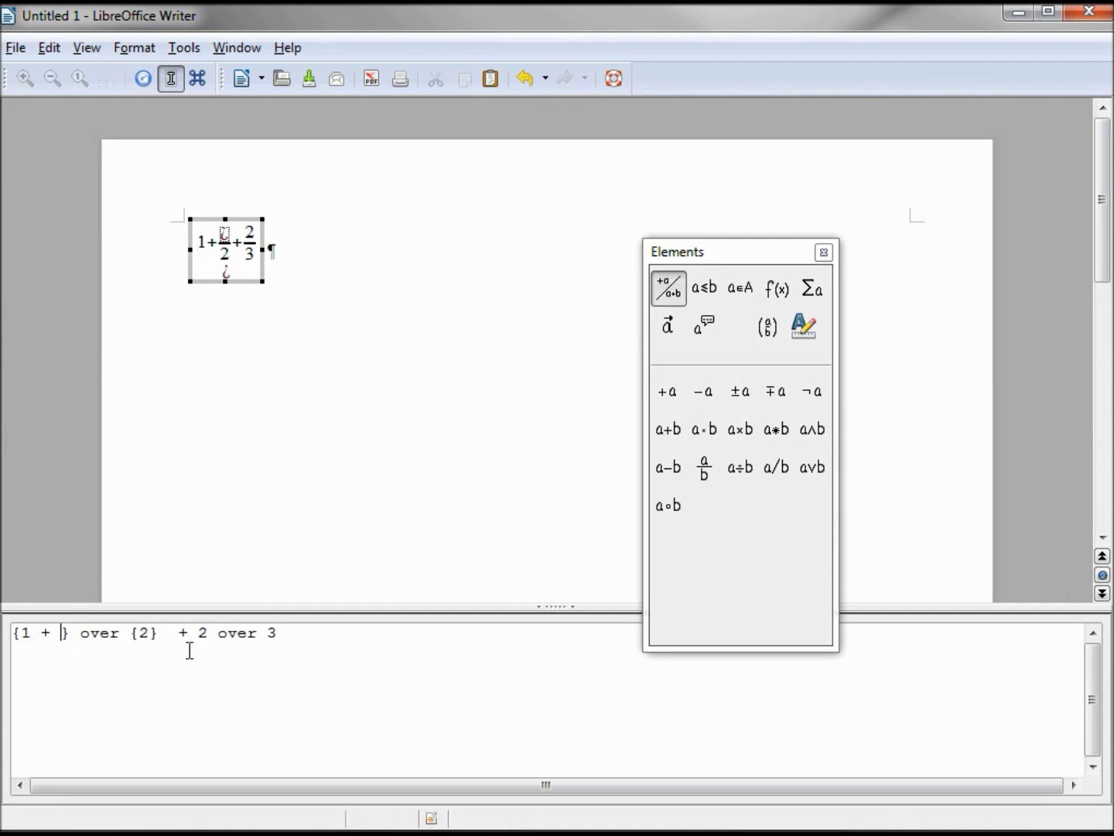
{"action": "type", "text": "x"}
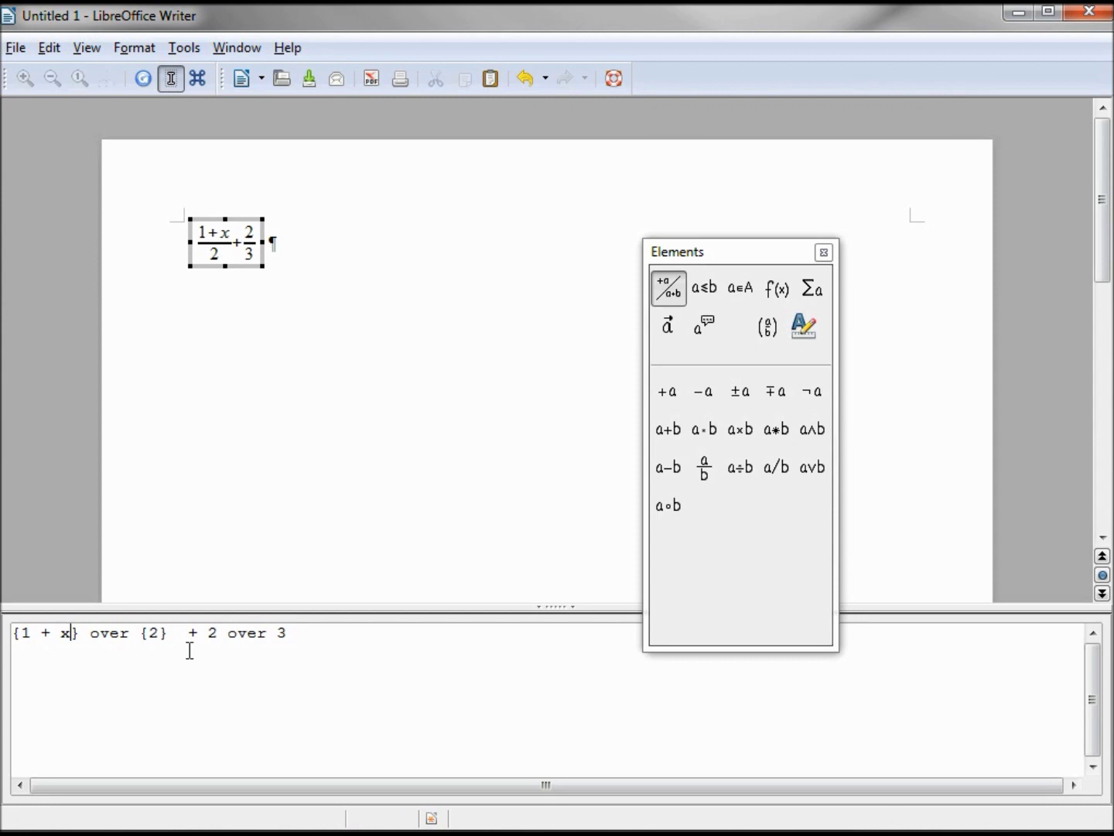
{"action": "left_click", "coordinate": [208, 632]}
{"action": "left_click", "coordinate": [220, 633]}
{"action": "type", "text": "+ x"}
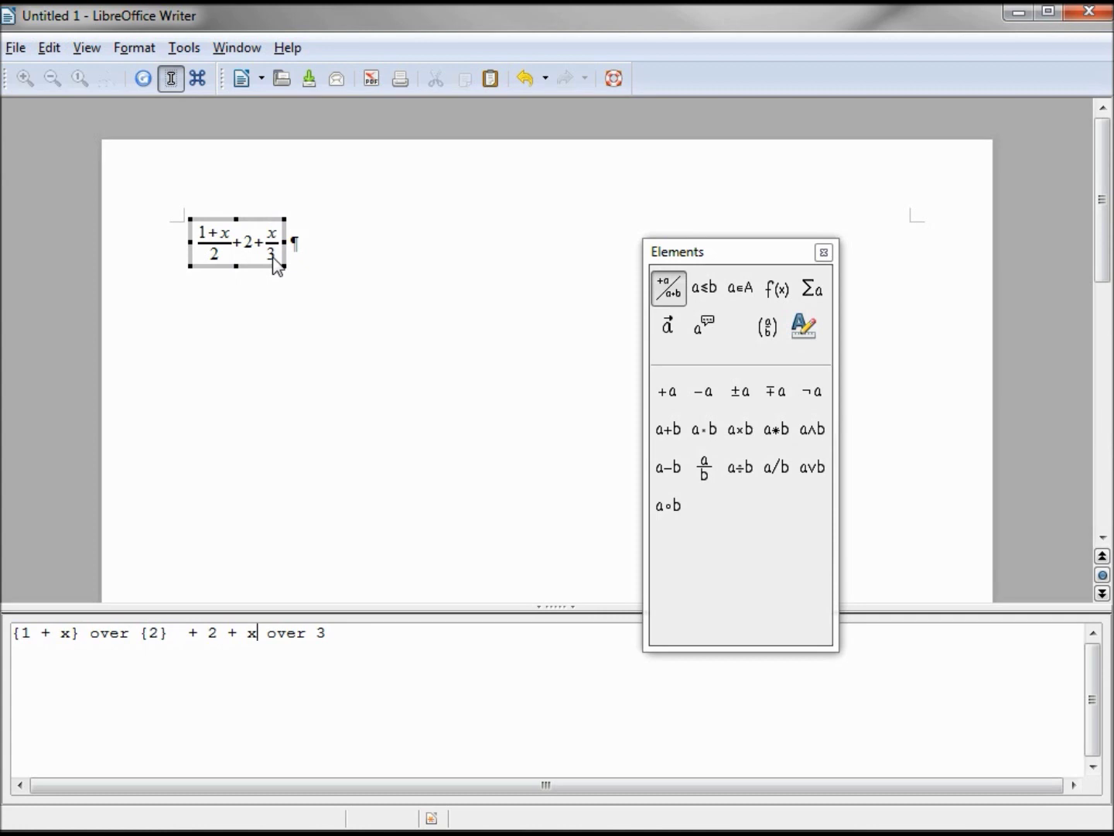
- Wrap the second numerator as (2 + x) over 3 and exit formula editing
{"action": "left_click", "coordinate": [251, 639]}
{"action": "key", "text": "Left"}
{"action": "key", "text": "Left"}
{"action": "key", "text": "Left"}
{"action": "key", "text": "Left"}
{"action": "type", "text": "("}
{"action": "key", "text": "Right"}
{"action": "key", "text": "Right"}
{"action": "key", "text": "Right"}
{"action": "key", "text": "Right"}
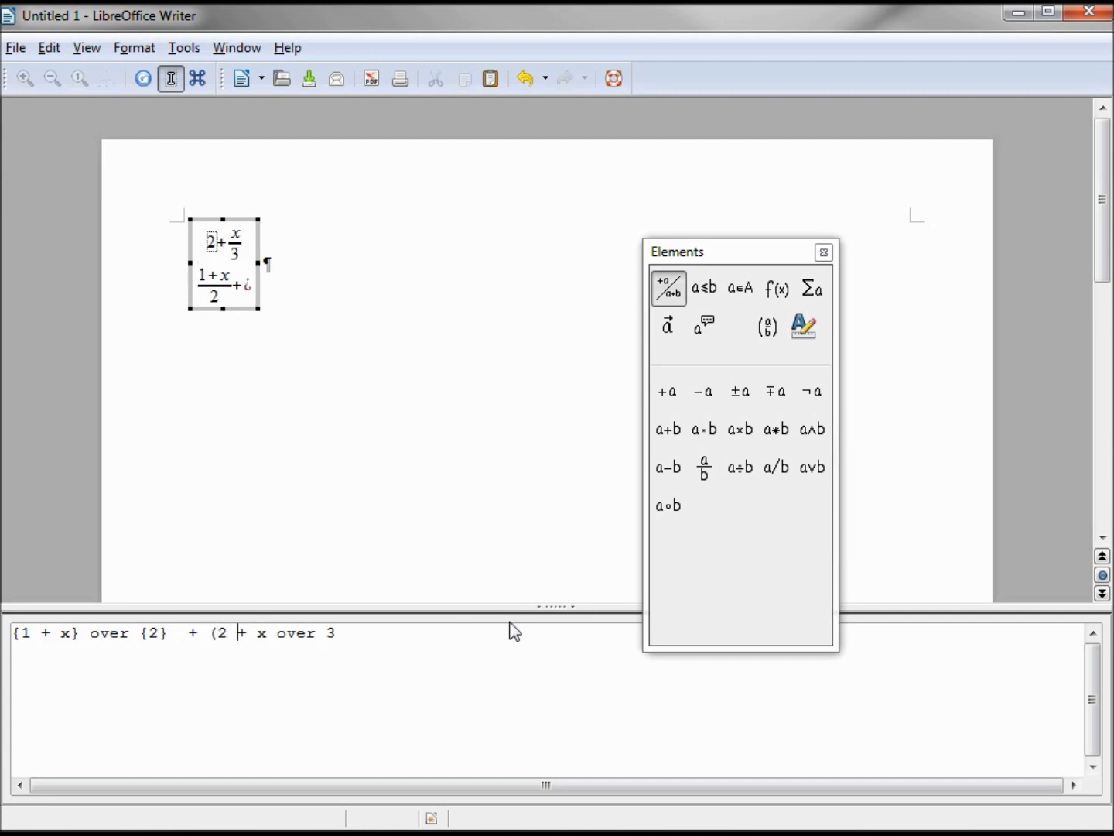
{"action": "key", "text": "Right"}
{"action": "type", "text": ")"}
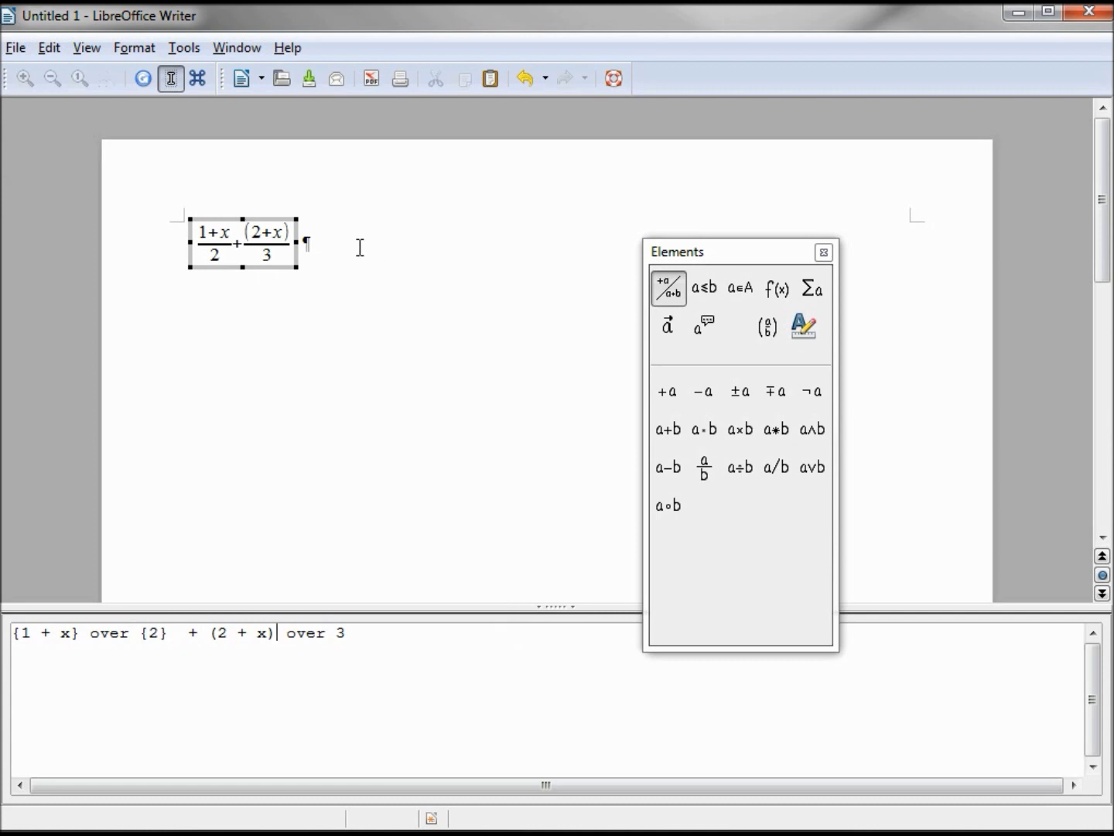
{"action": "key", "text": "Escape"}
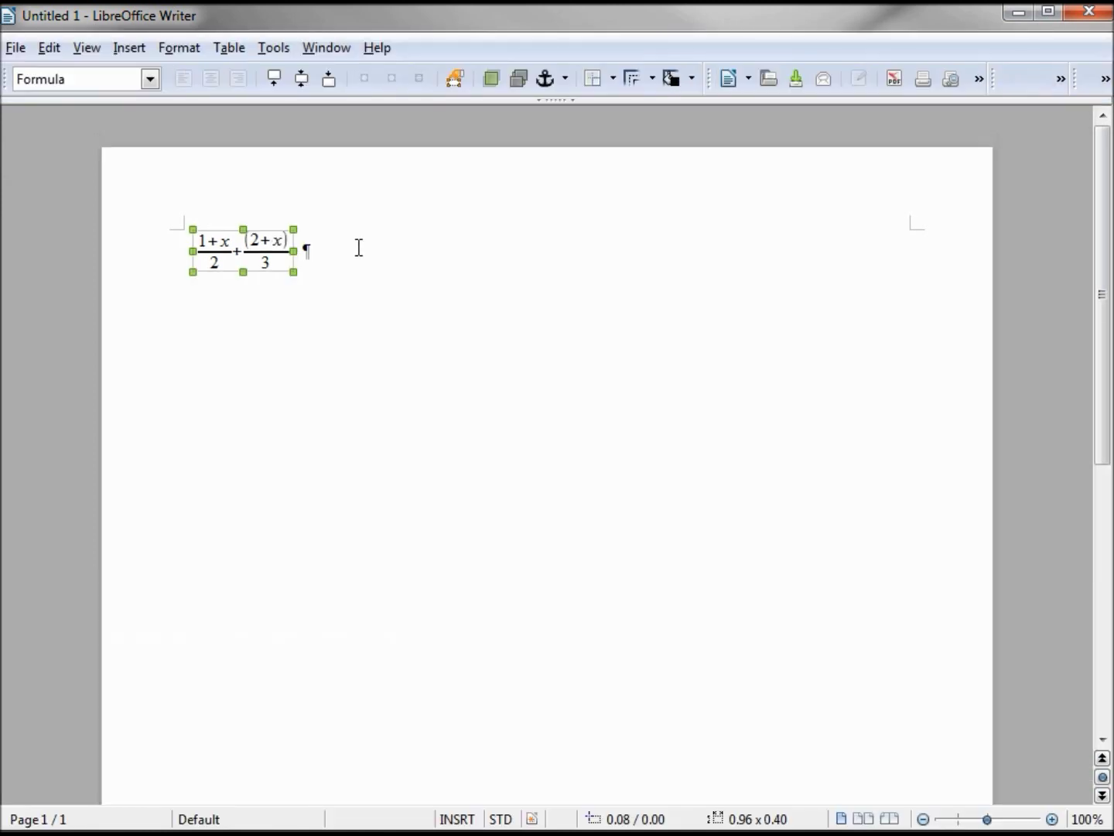
- Insert a tab right after the fraction formula on the first line
{"action": "left_click", "coordinate": [359, 269]}
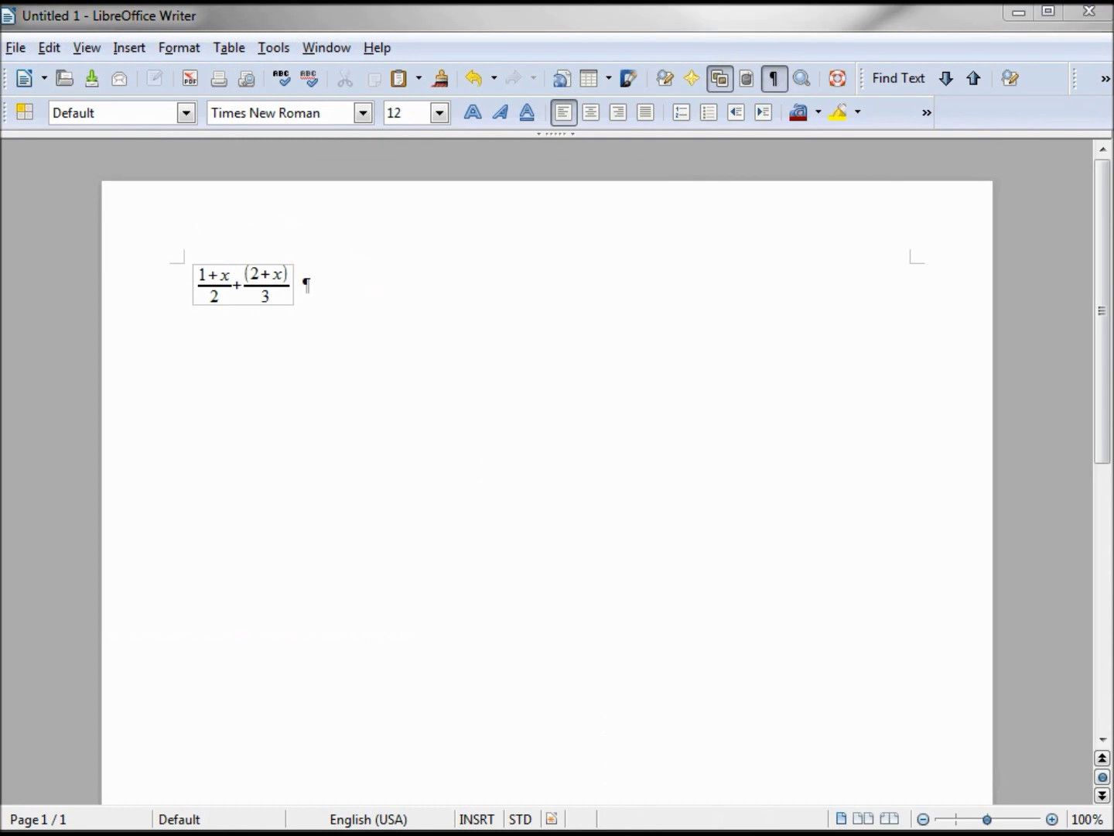
{"action": "key", "text": "Tab"}
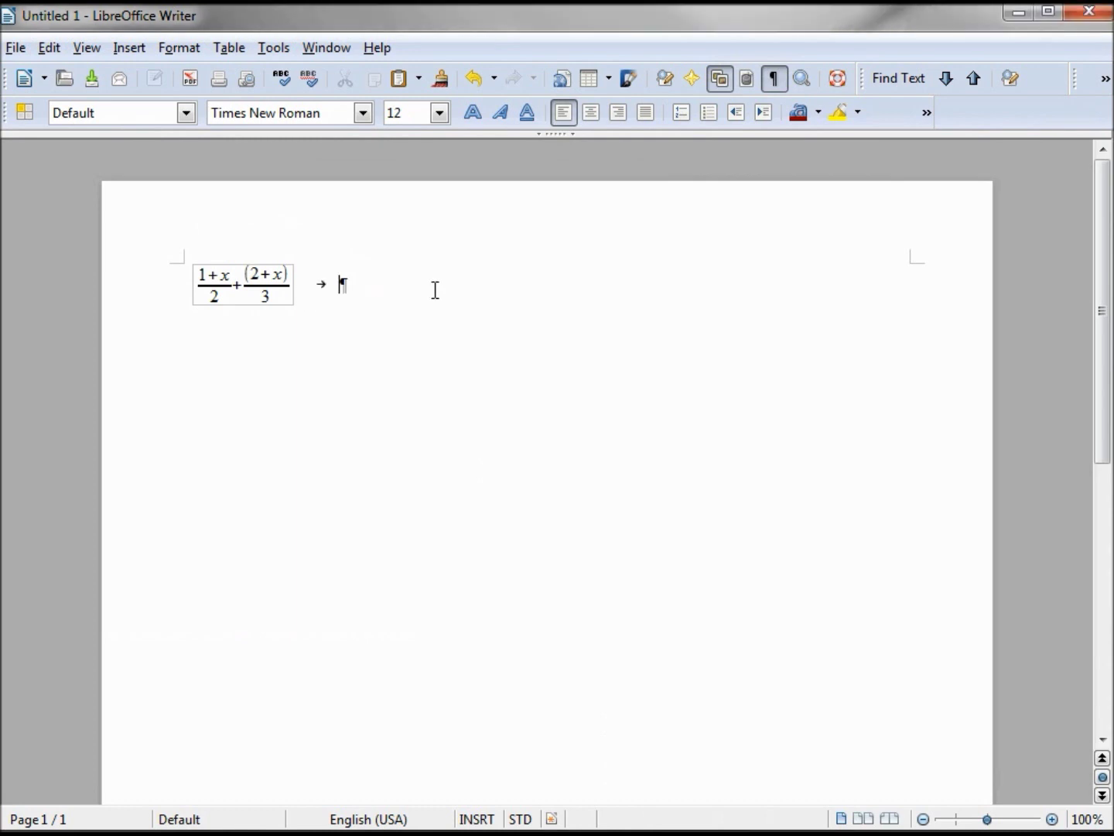
{"action": "left_click", "coordinate": [128, 48]}
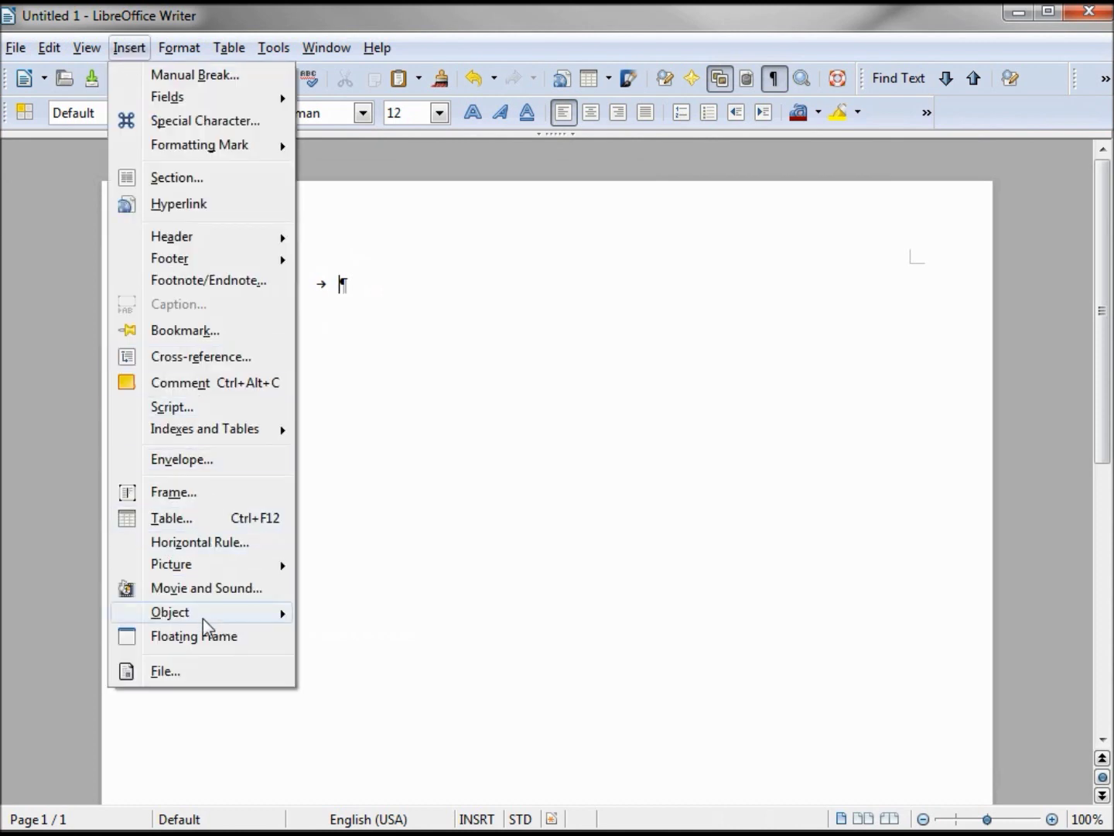
- Insert a second formula object after the tab and show the Functions elements
{"action": "mouse_move", "coordinate": [203, 618]}
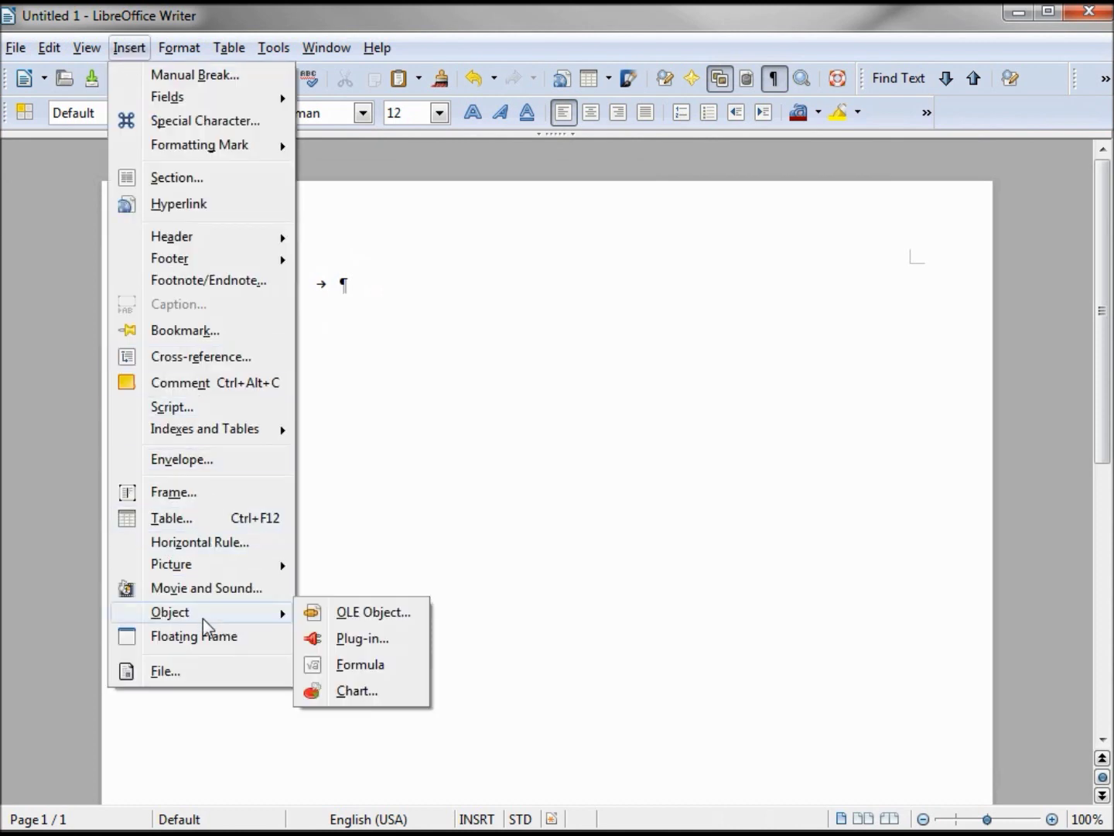
{"action": "left_click", "coordinate": [347, 669]}
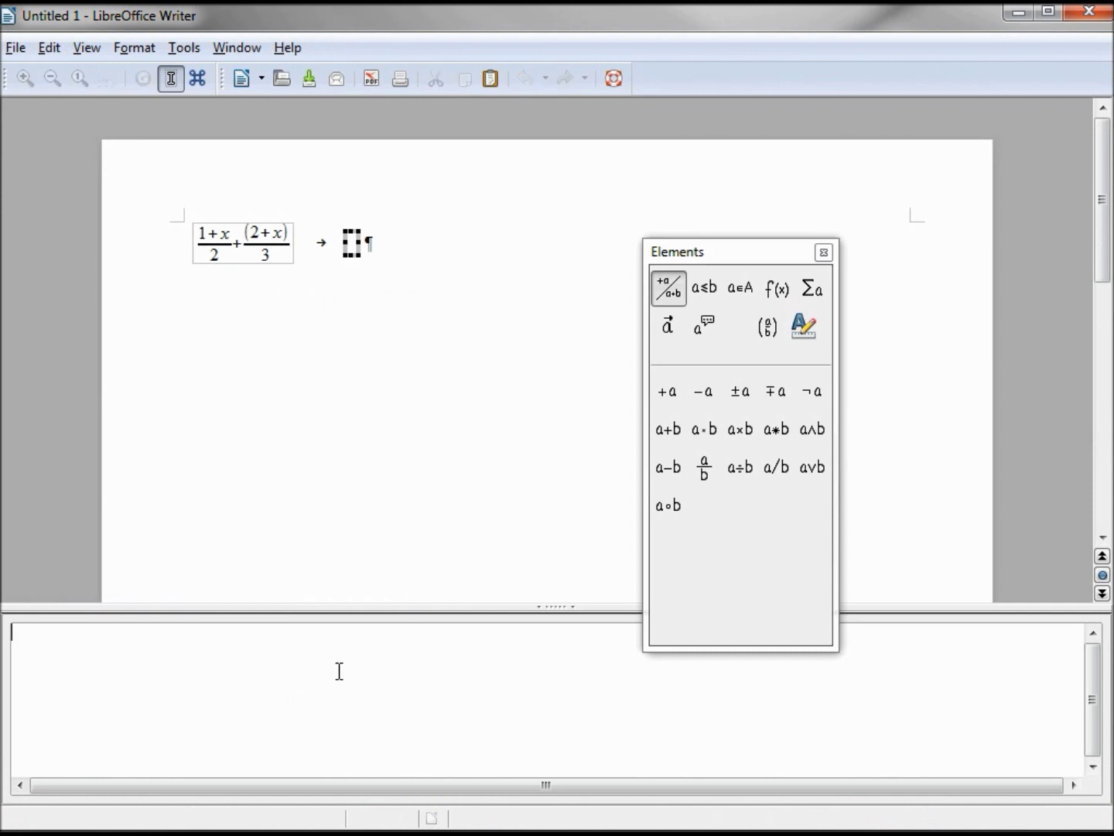
{"action": "left_click", "coordinate": [708, 287]}
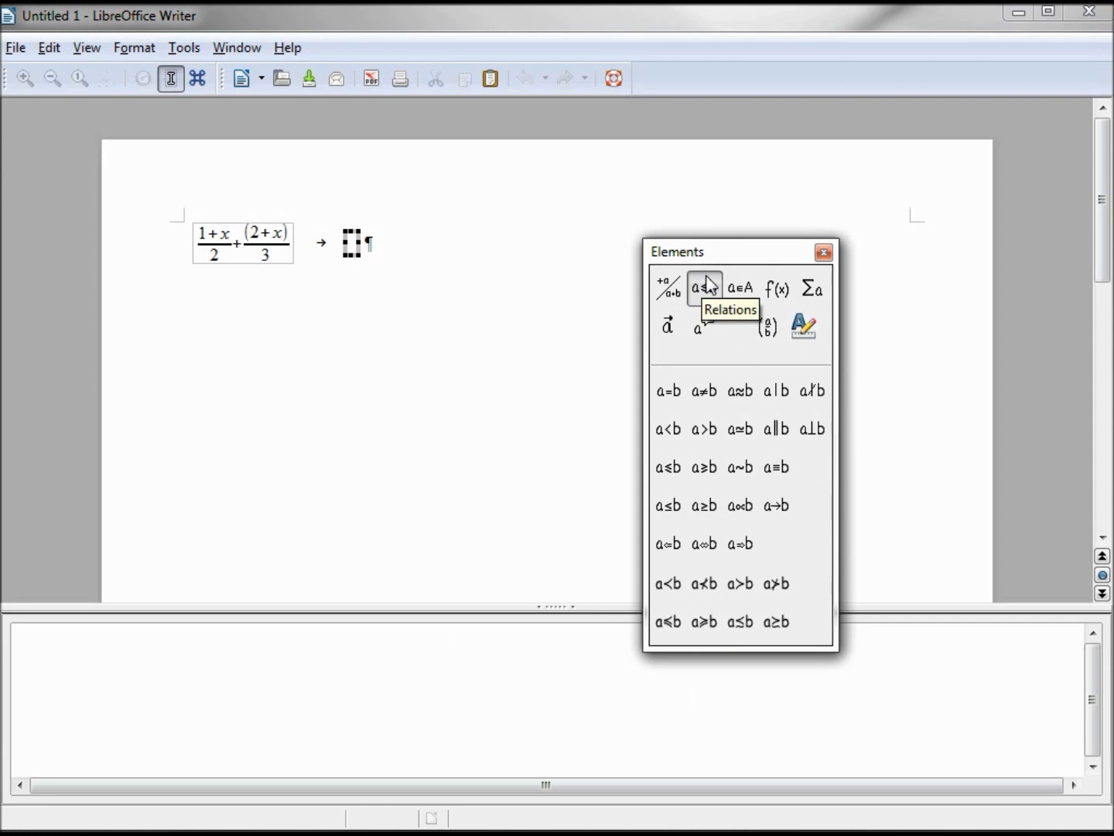
{"action": "left_click", "coordinate": [747, 289]}
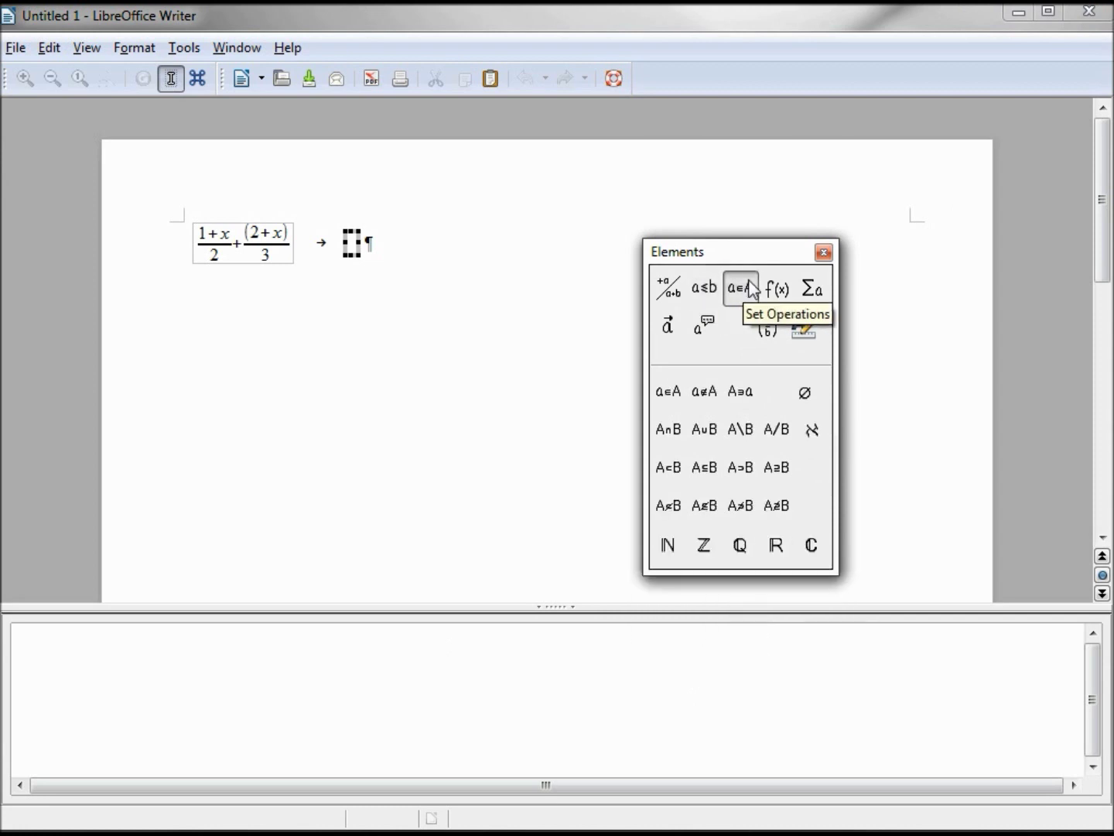
{"action": "left_click", "coordinate": [775, 295]}
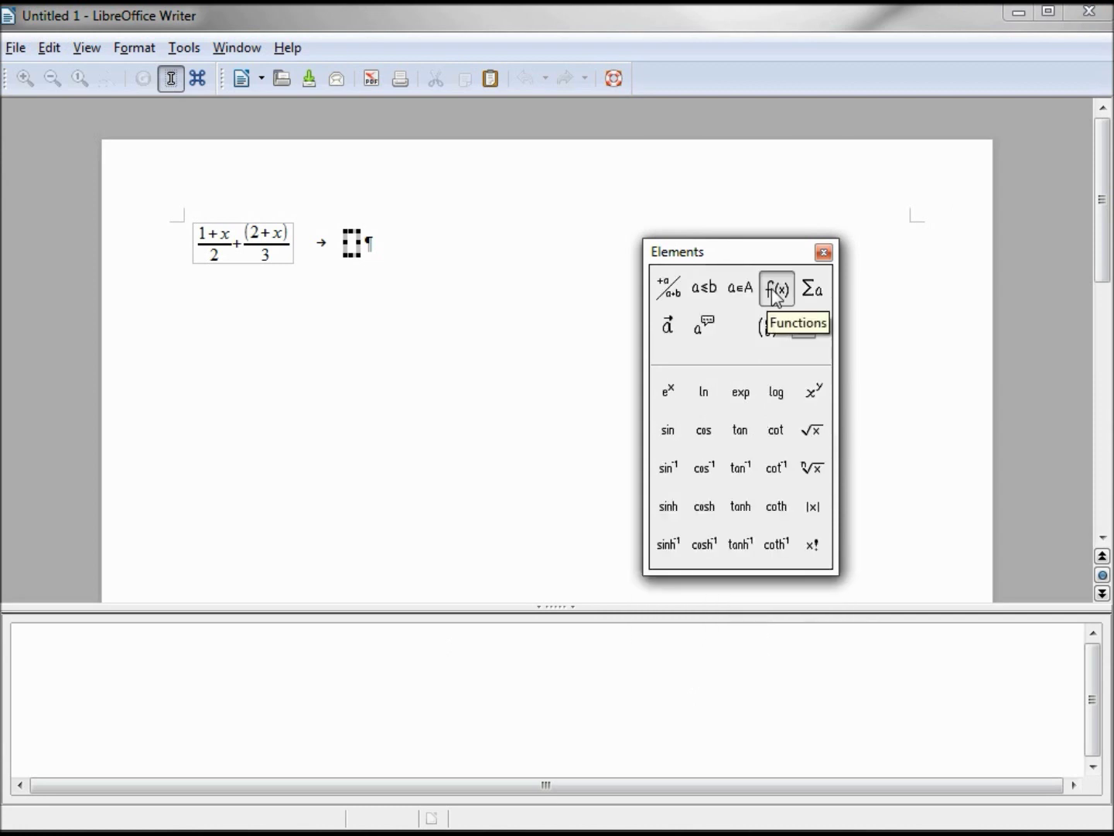
- Make the second formula sqrt{3x} using the Square Root element
{"action": "left_click", "coordinate": [813, 432]}
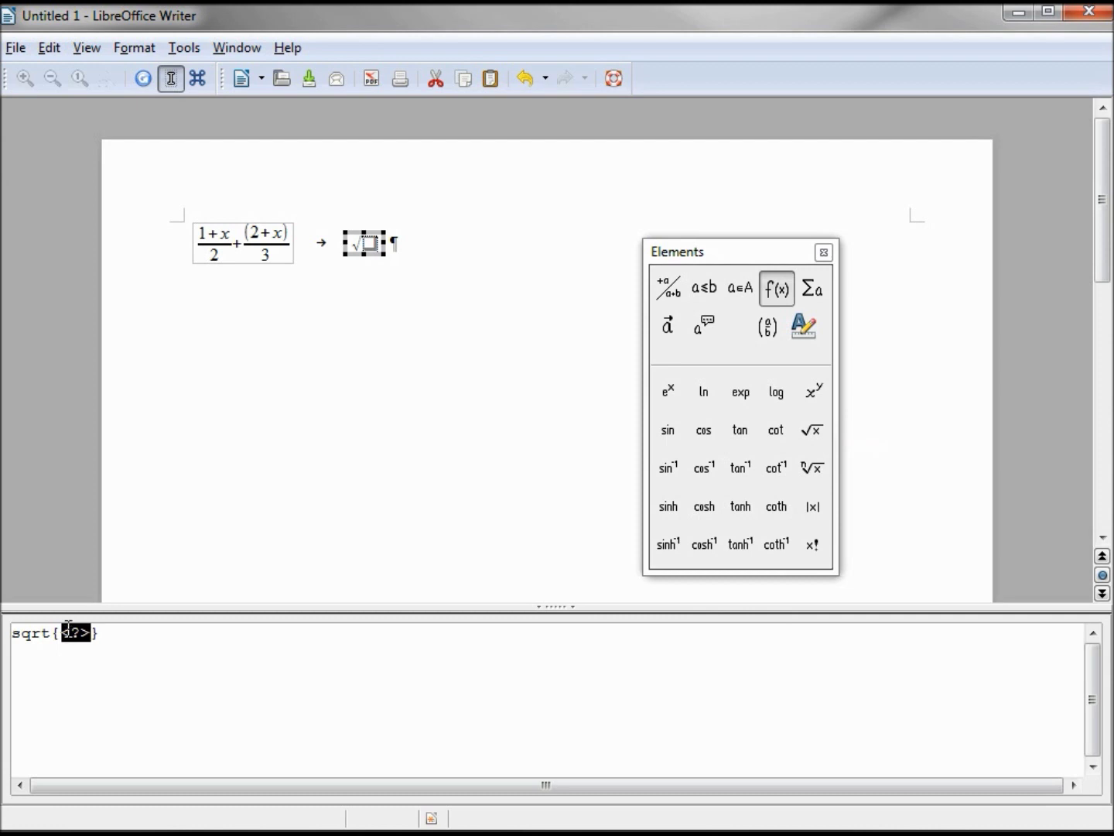
{"action": "left_click", "coordinate": [68, 628]}
{"action": "key", "text": "BackSpace"}
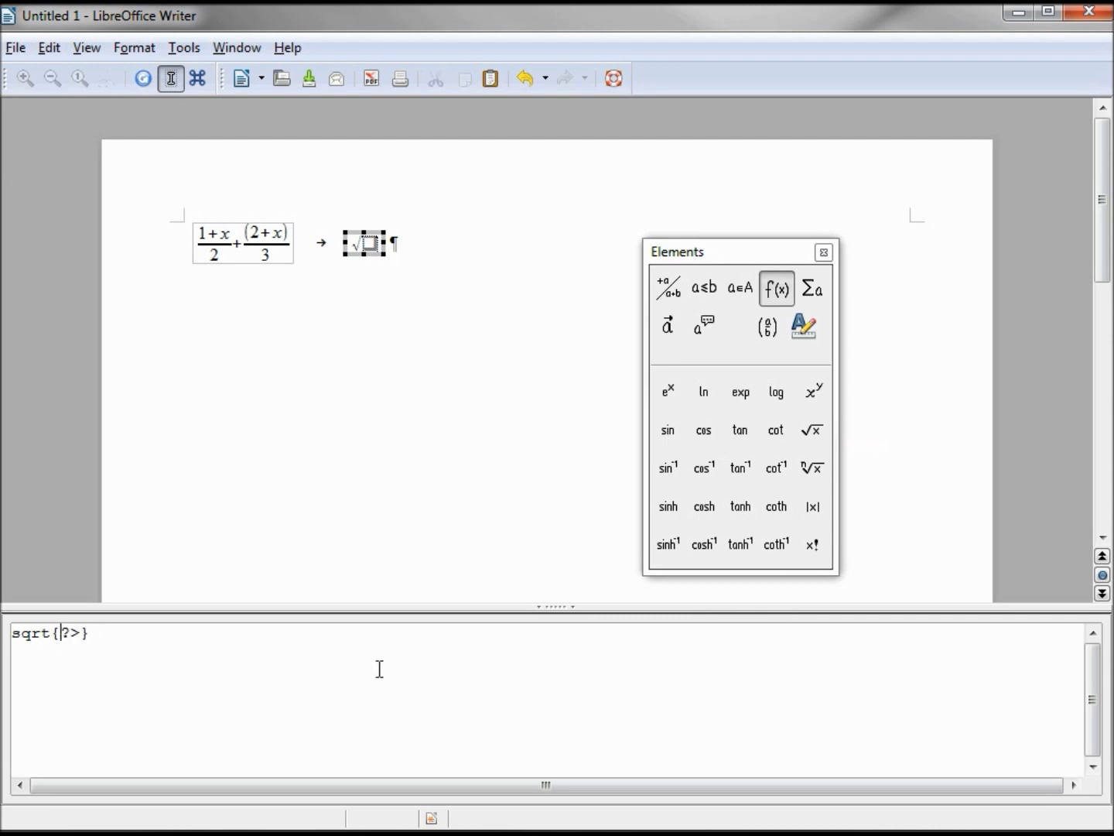
{"action": "key", "text": "Delete"}
{"action": "key", "text": "Delete"}
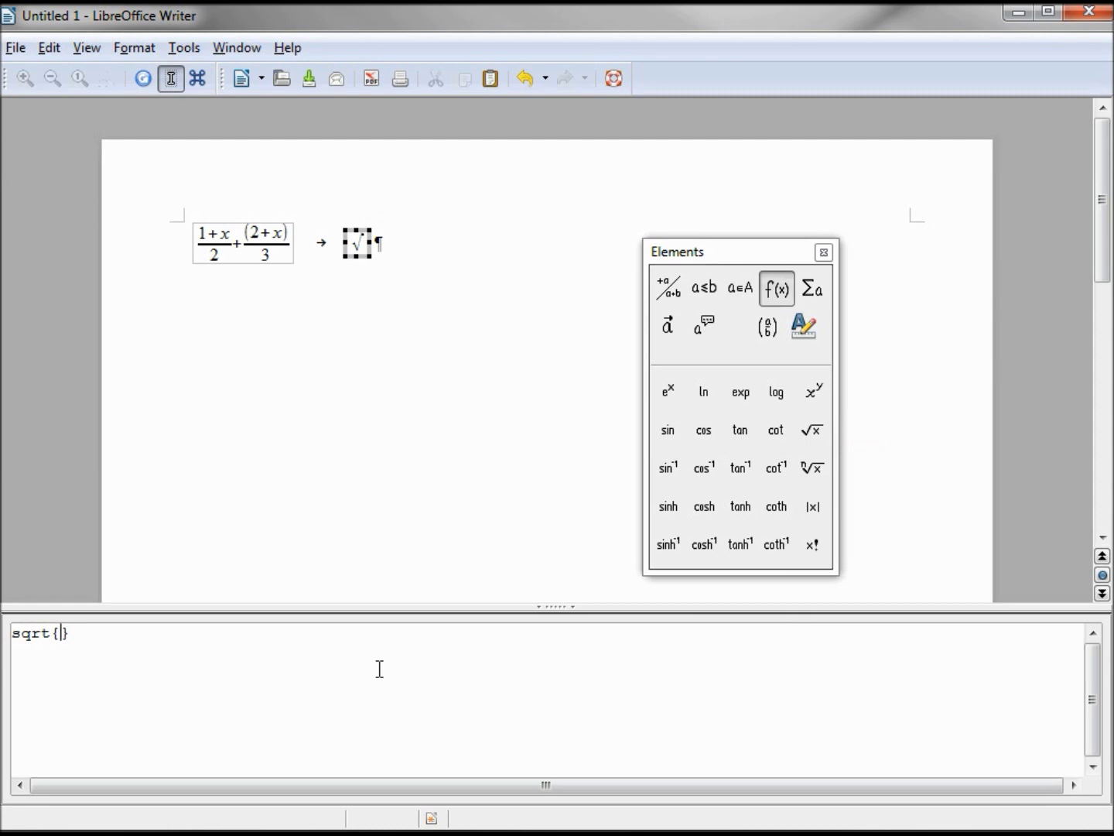
{"action": "type", "text": "3x"}
- Leave the square-root formula and reopen the first formula for editing
{"action": "left_click", "coordinate": [540, 392]}
{"action": "left_click", "coordinate": [515, 303]}
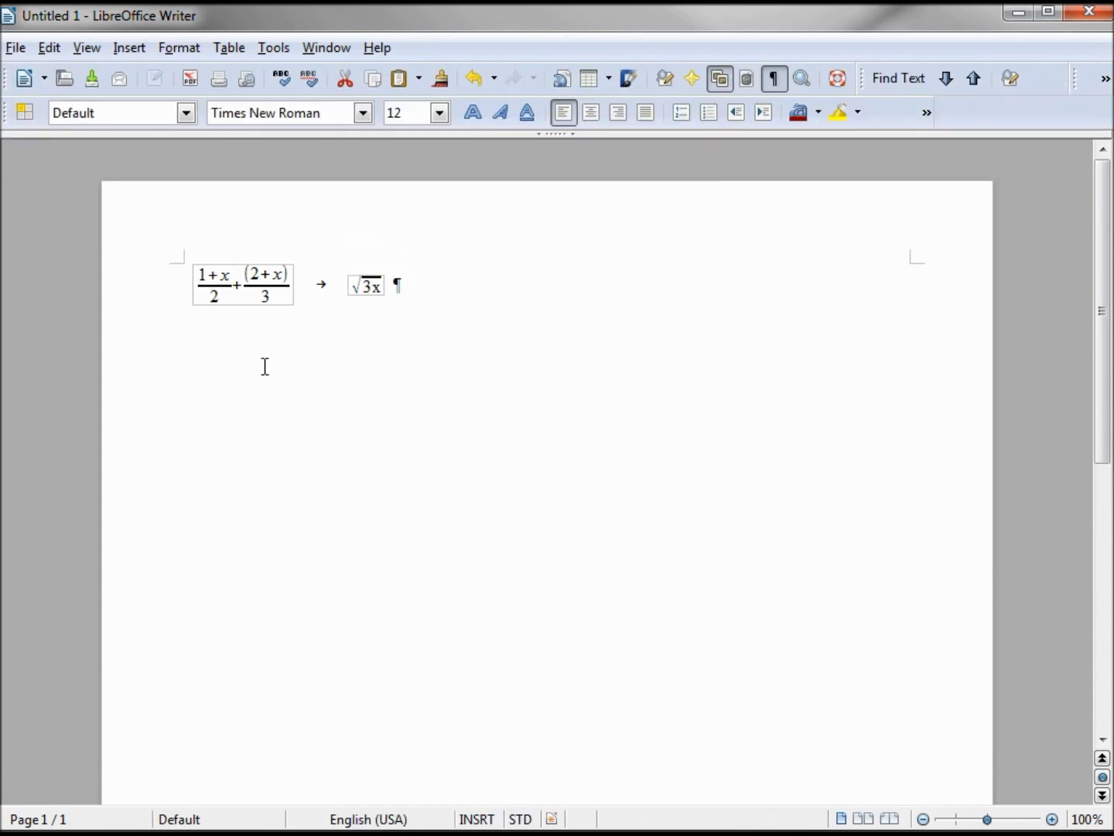
{"action": "double_click", "coordinate": [266, 297]}
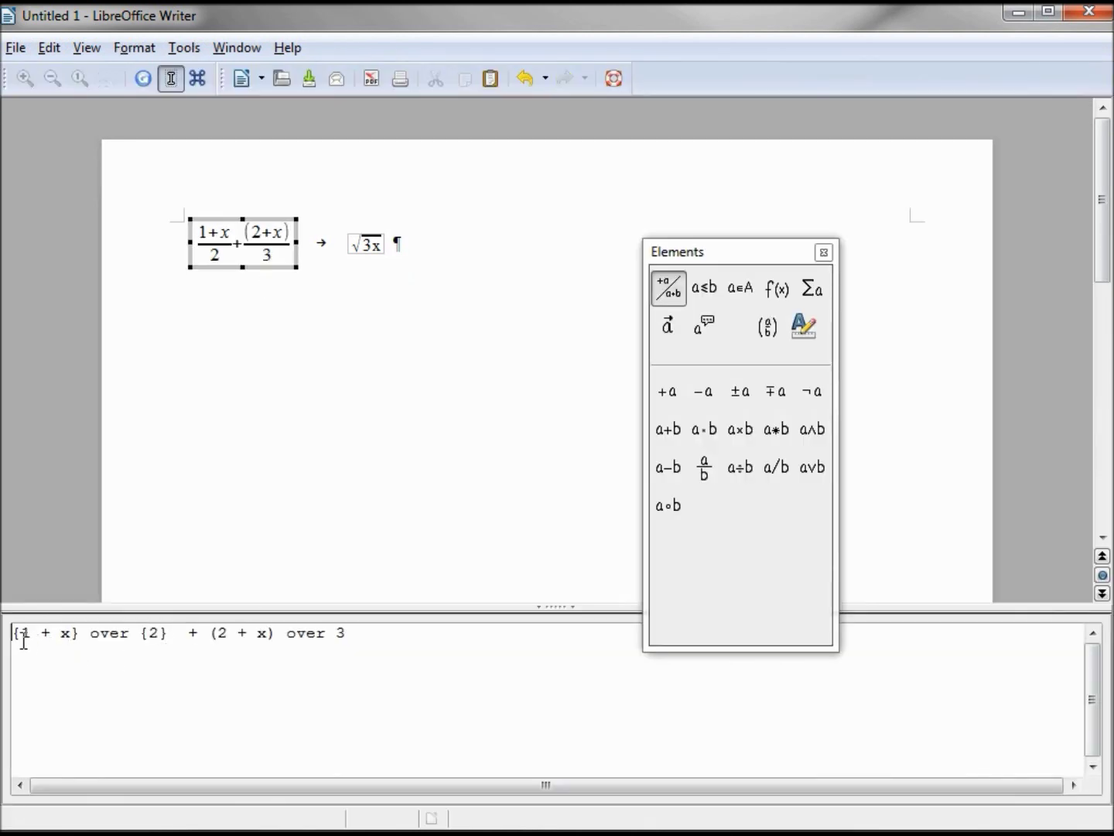
- Enclose the first fraction in a root: sqrt {{1 + x} over {2}} + (2 + x) over 3
{"action": "type", "text": "sqr"}
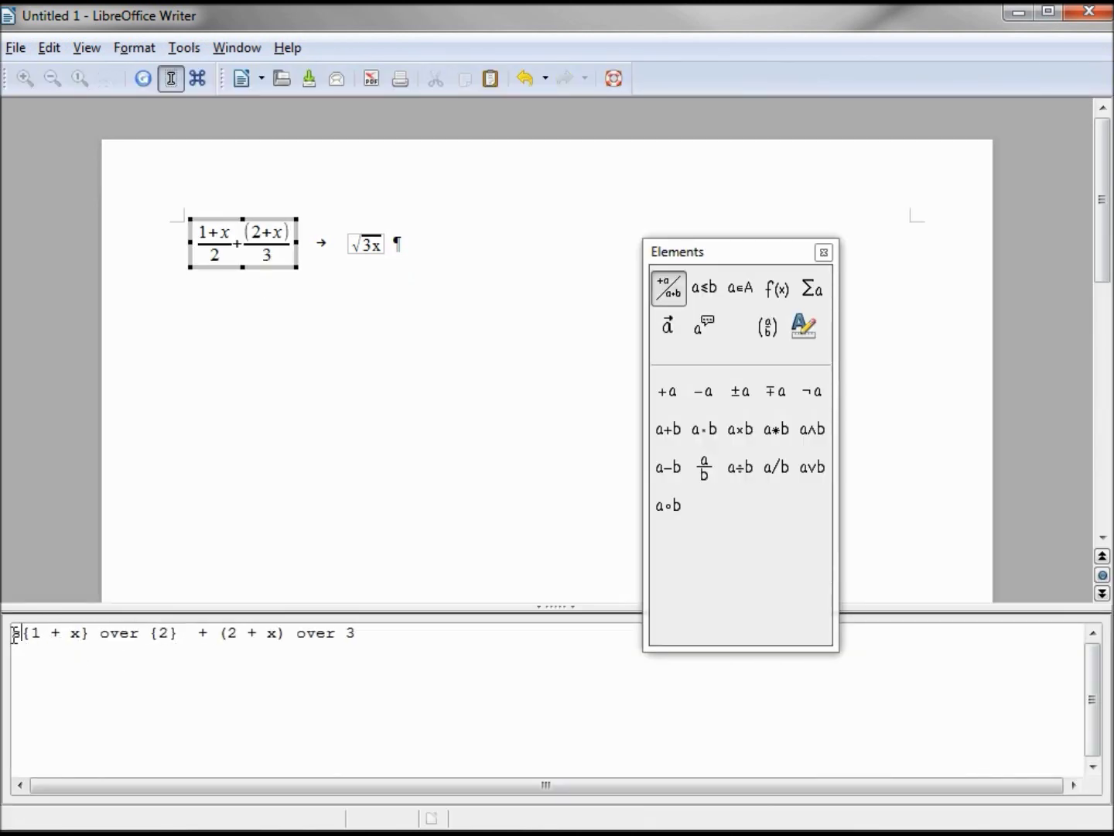
{"action": "type", "text": "t "}
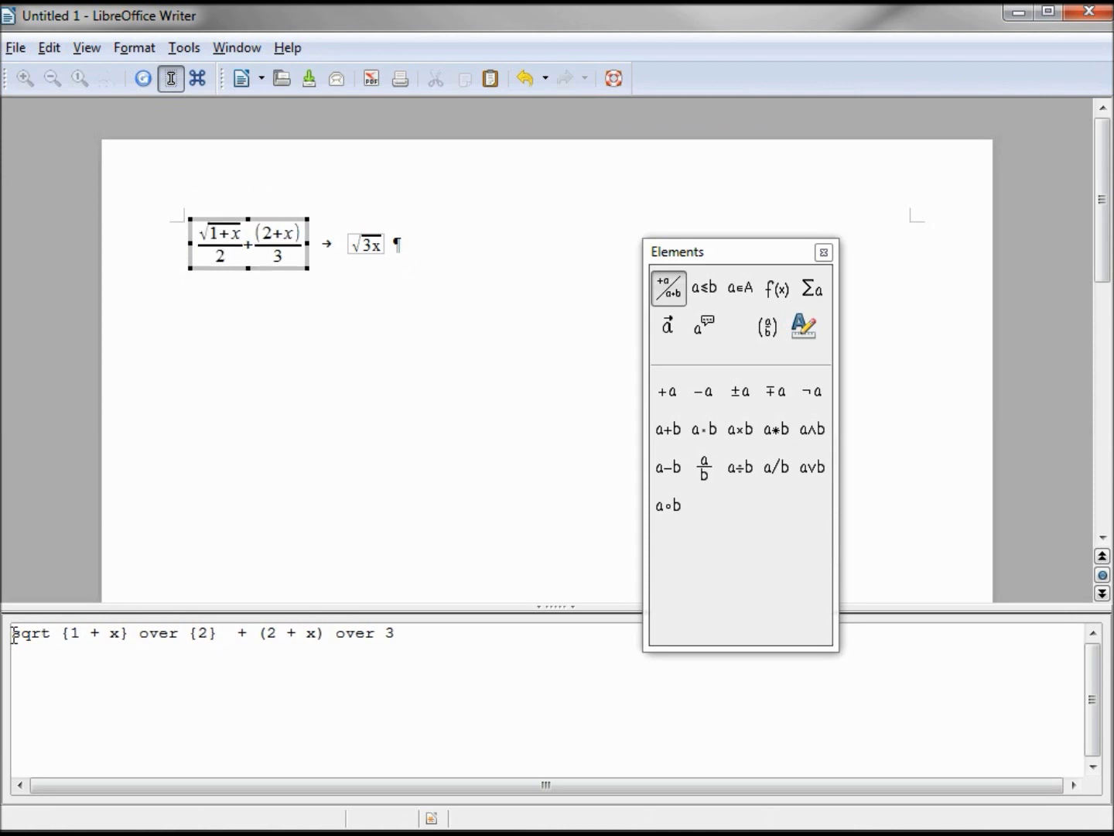
{"action": "type", "text": "{"}
{"action": "key", "text": "Right"}
{"action": "key", "text": "Right"}
{"action": "key", "text": "Right"}
{"action": "key", "text": "Right"}
{"action": "key", "text": "Right"}
{"action": "key", "text": "Right"}
{"action": "key", "text": "Right"}
{"action": "key", "text": "Right"}
{"action": "key", "text": "Right"}
{"action": "key", "text": "Right"}
{"action": "key", "text": "Right"}
{"action": "key", "text": "Right"}
{"action": "key", "text": "Right"}
{"action": "key", "text": "Right"}
{"action": "key", "text": "Right"}
{"action": "key", "text": "Right"}
{"action": "key", "text": "Right"}
{"action": "key", "text": "Right"}
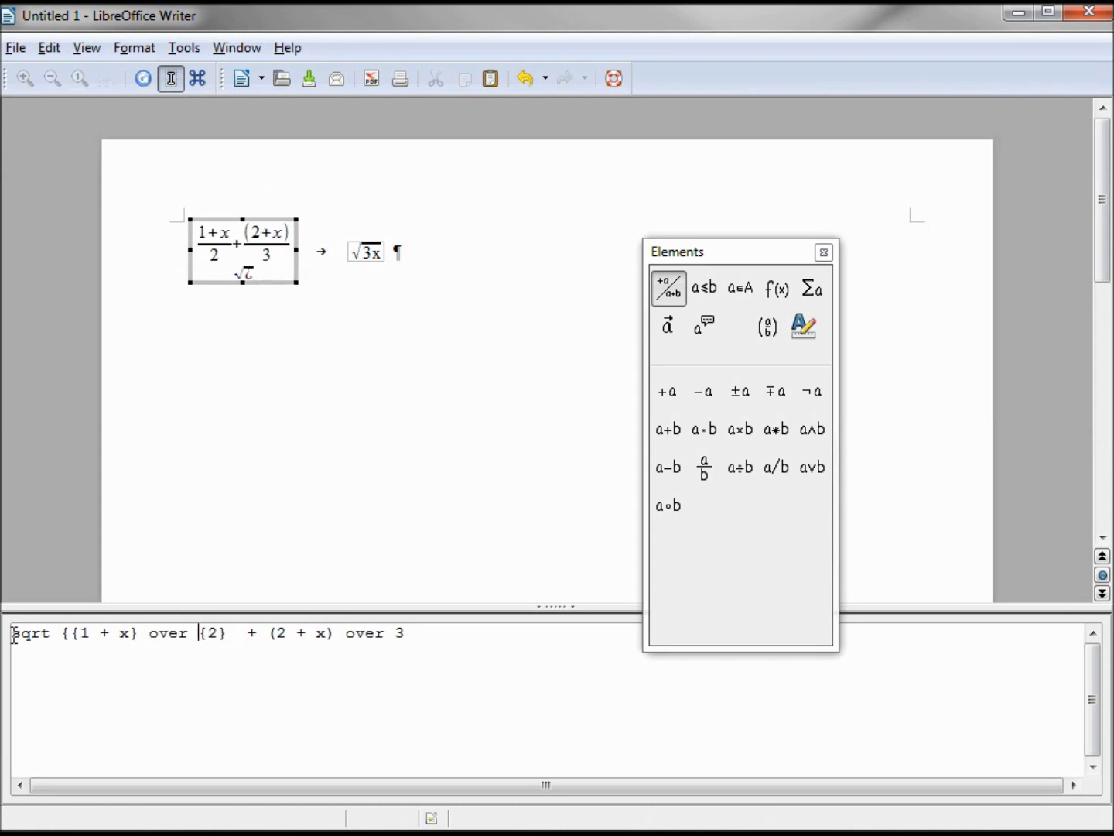
{"action": "key", "text": "Left"}
{"action": "key", "text": "Left"}
{"action": "type", "text": "}"}
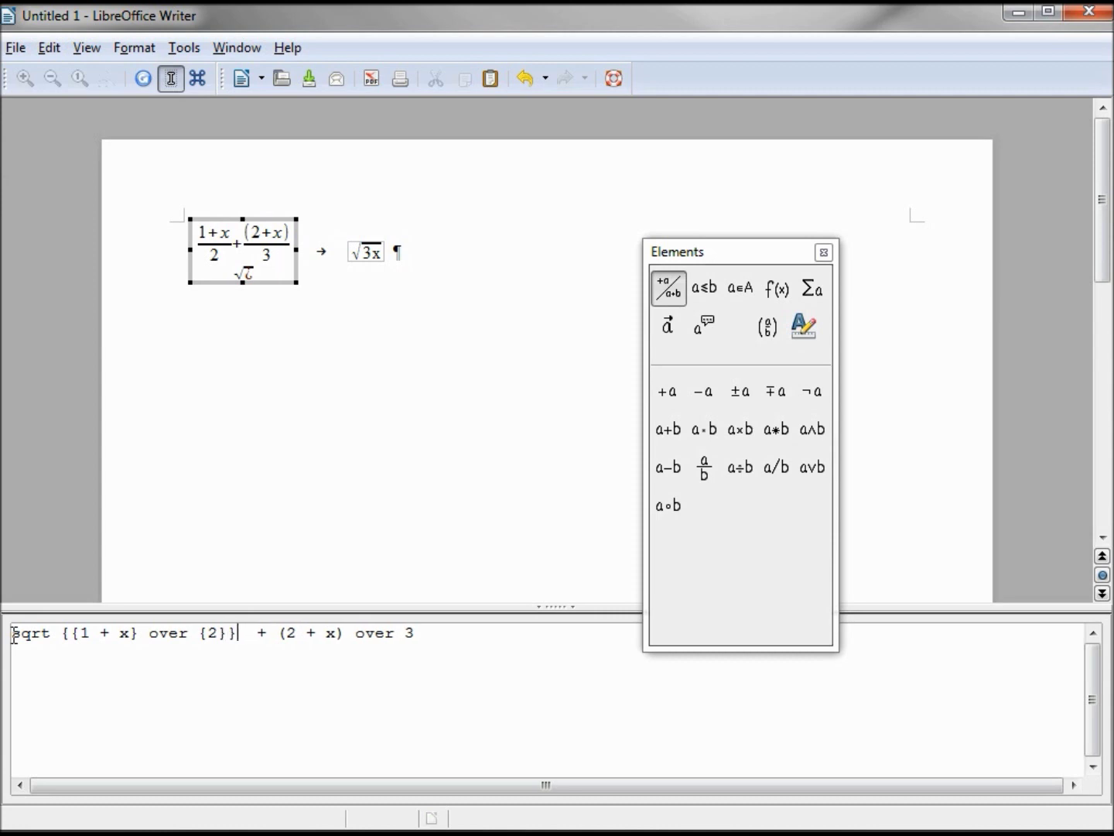